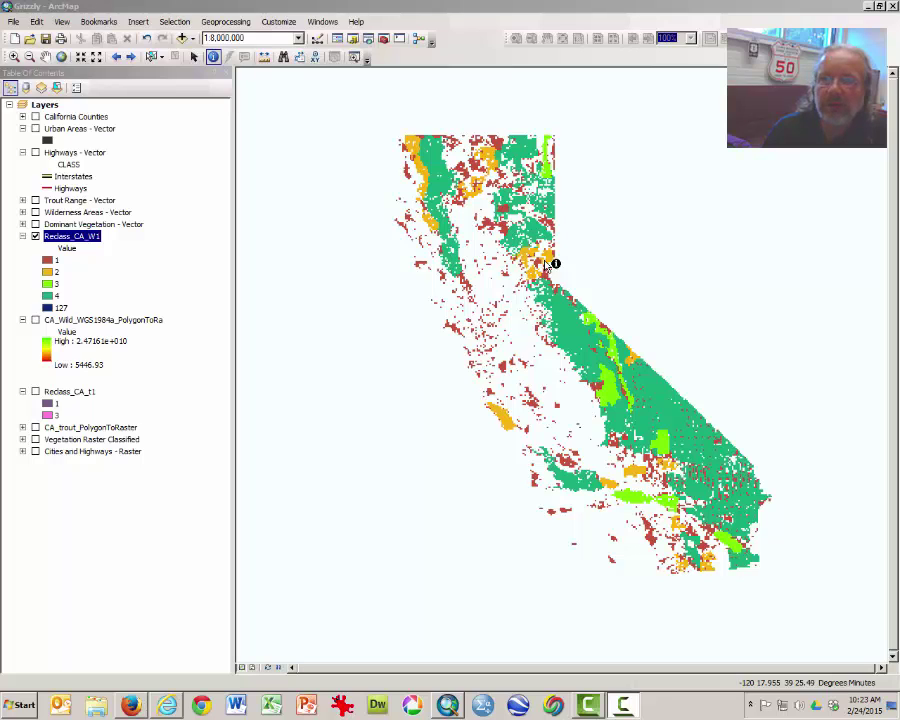
# Open the colour choices for the value 4 class and dismiss them, keeping its original colour
pyautogui.click(55, 297)
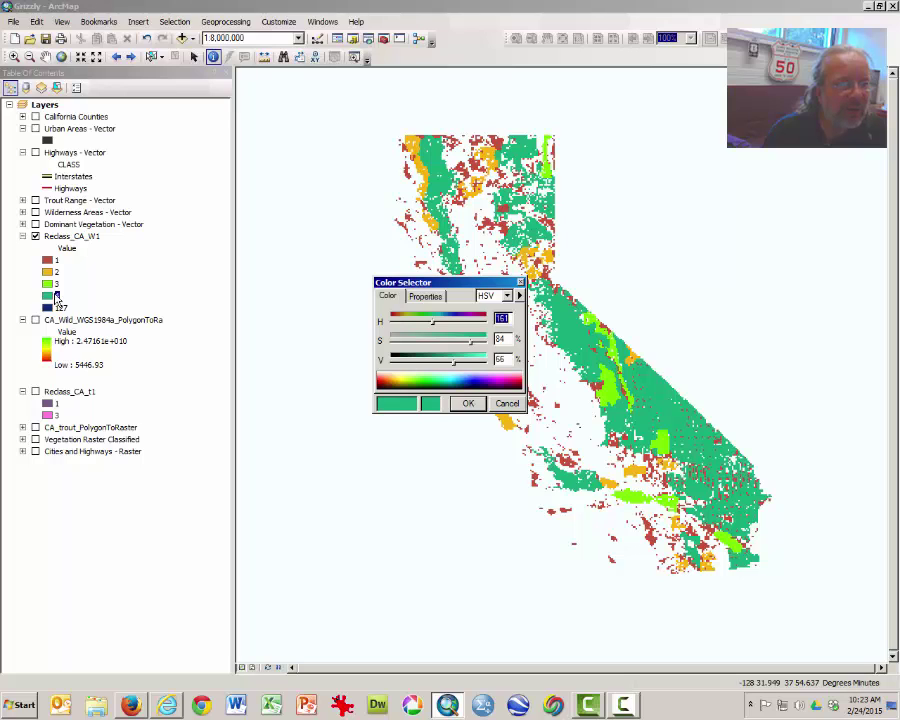
pyautogui.click(519, 284)
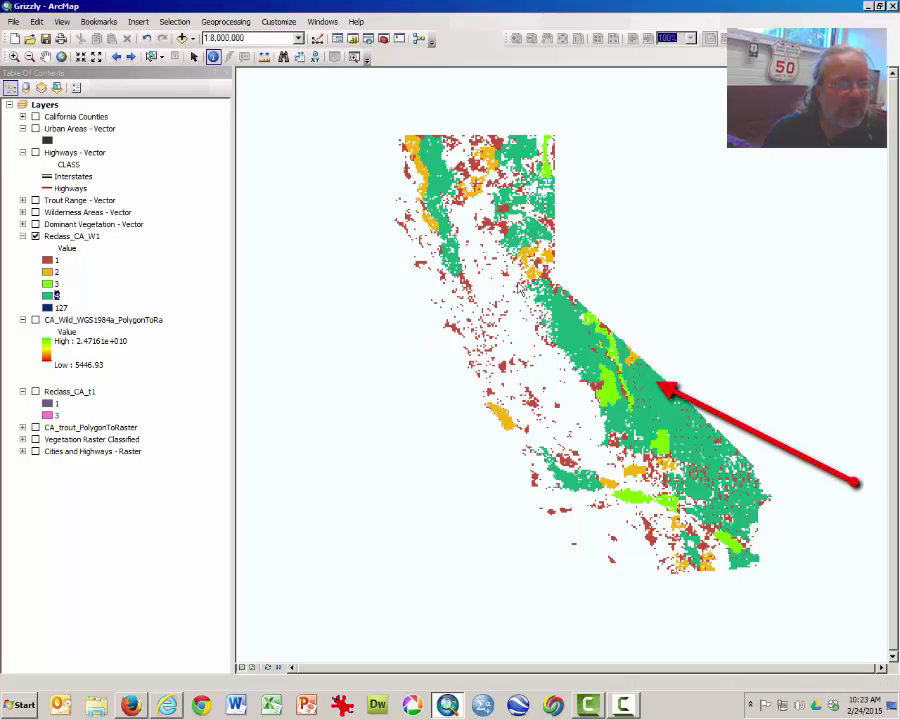
pyautogui.click(60, 296)
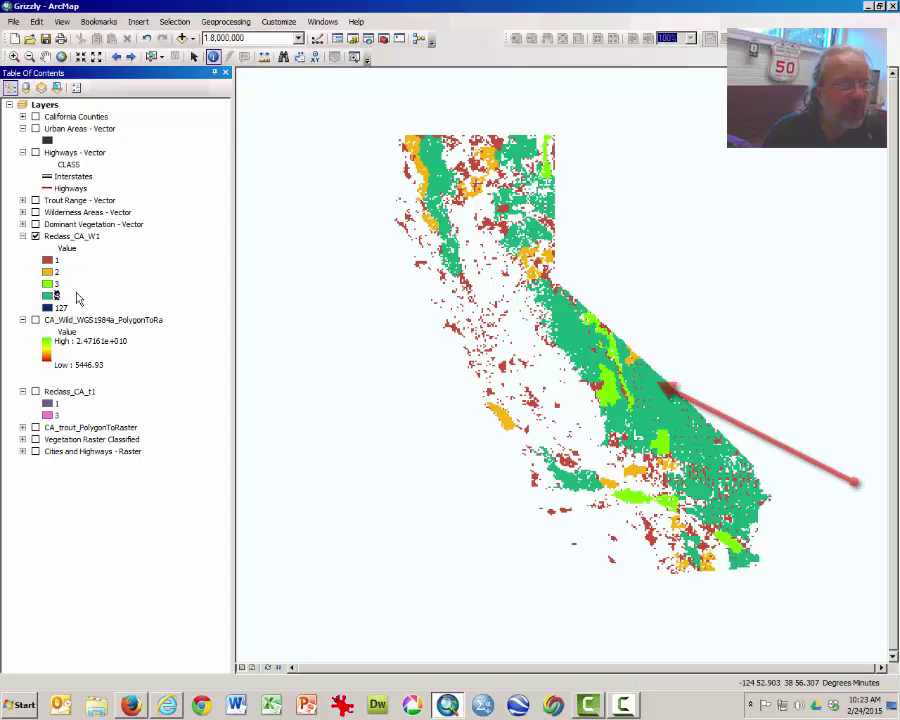
# Collapse the CA_Wild legend and show Reclass_CA_t1 beneath Reclass_CA_W1, briefly toggling W1 off
pyautogui.click(23, 320)
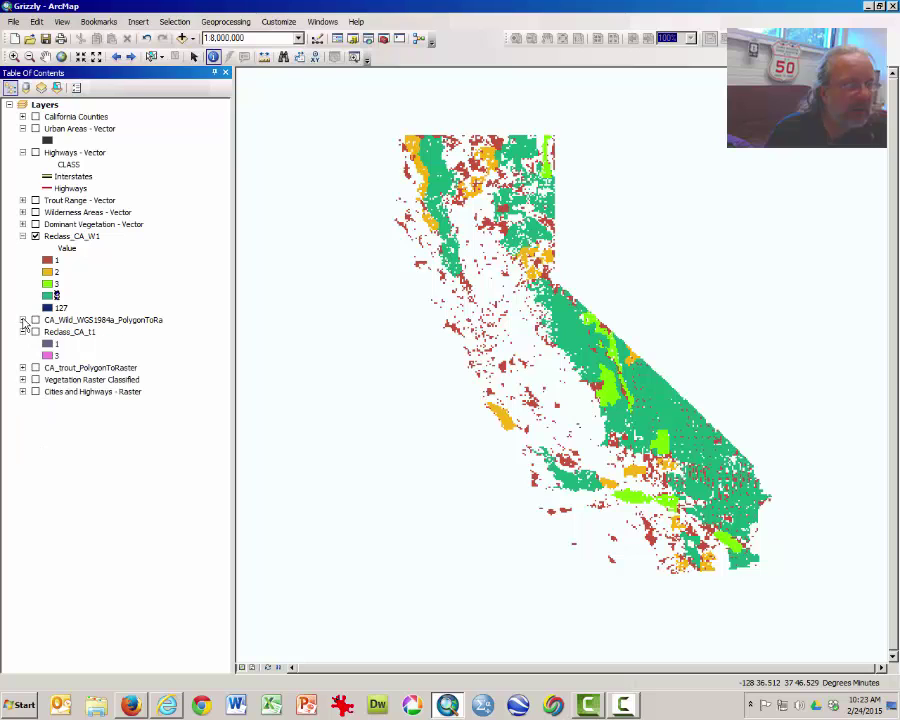
pyautogui.click(35, 332)
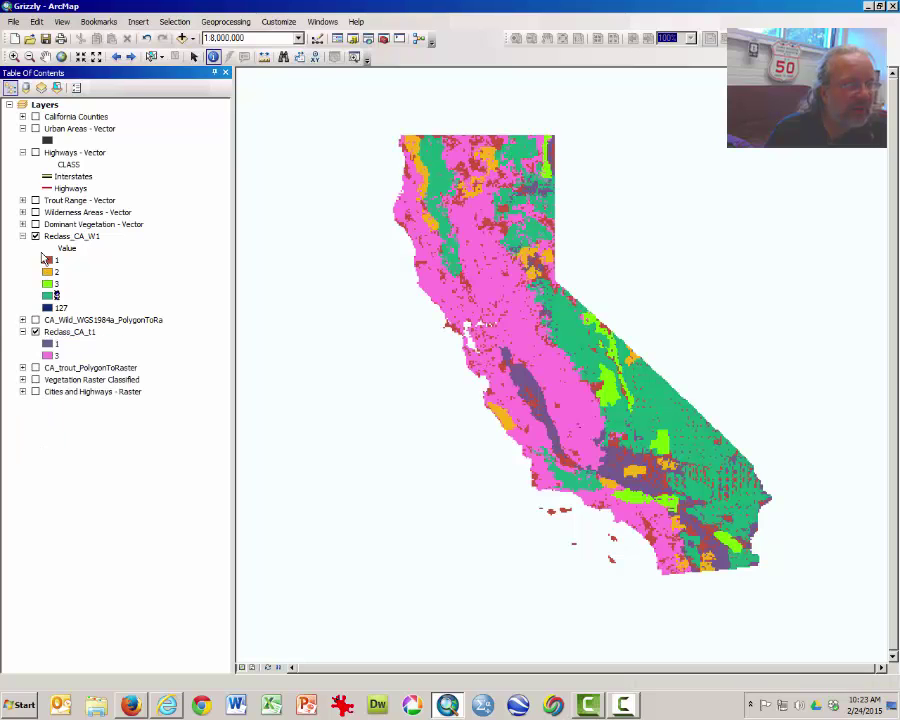
pyautogui.click(35, 237)
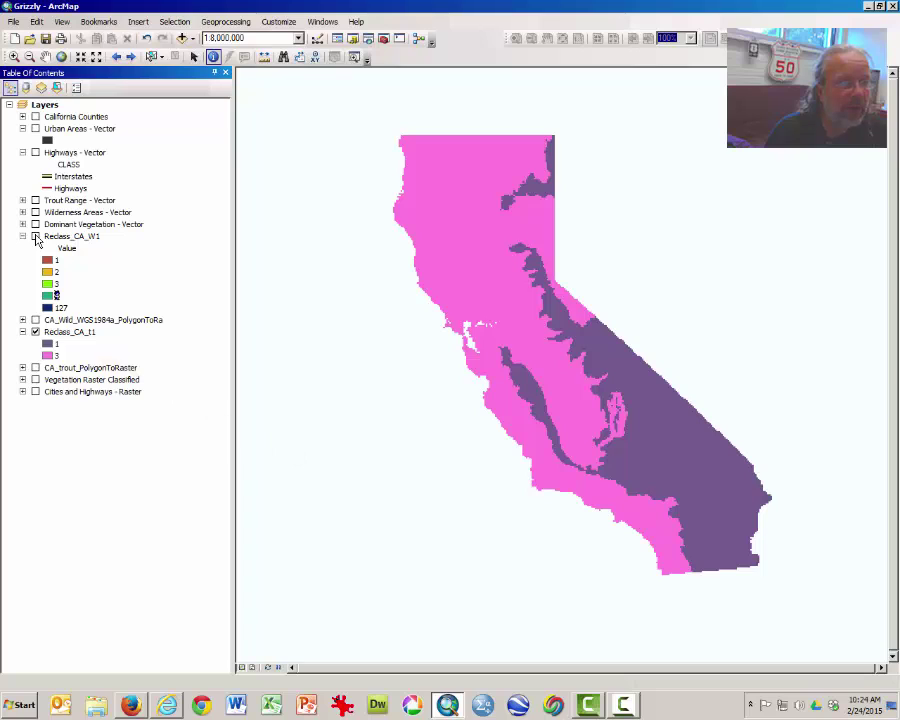
pyautogui.click(35, 237)
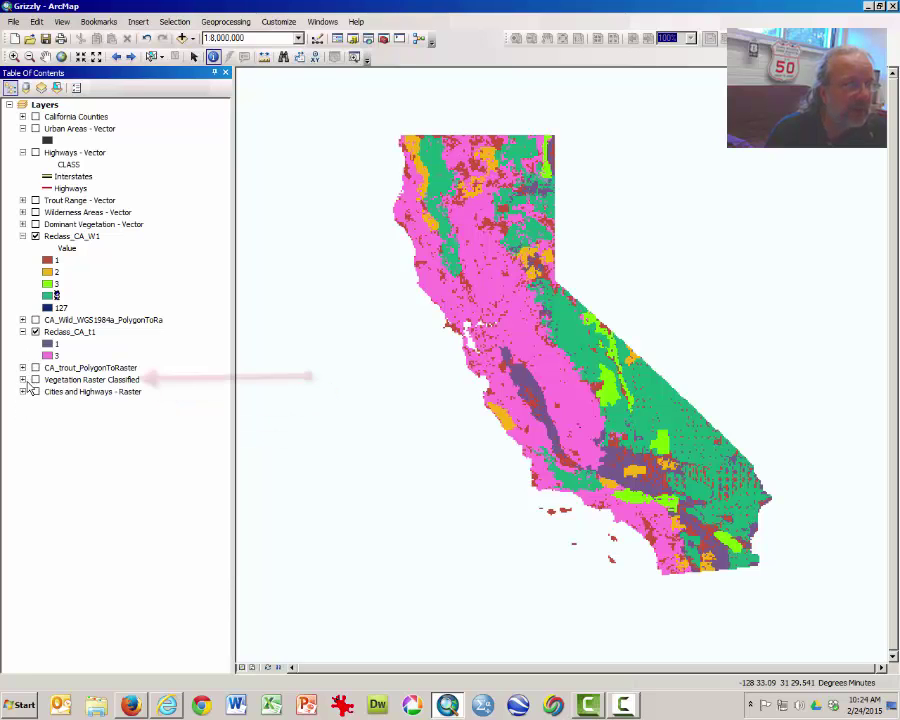
# Show Vegetation Raster Classified alone, hiding Reclass_CA_t1 and Reclass_CA_W1, and select its 2 - Good class
pyautogui.click(22, 380)
pyautogui.click(35, 380)
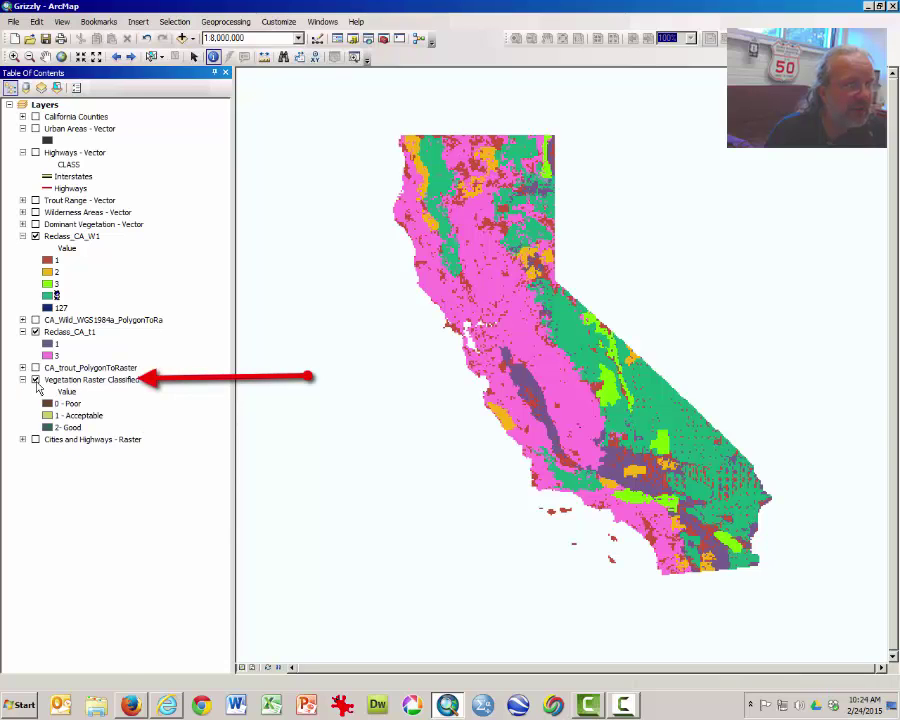
pyautogui.click(35, 332)
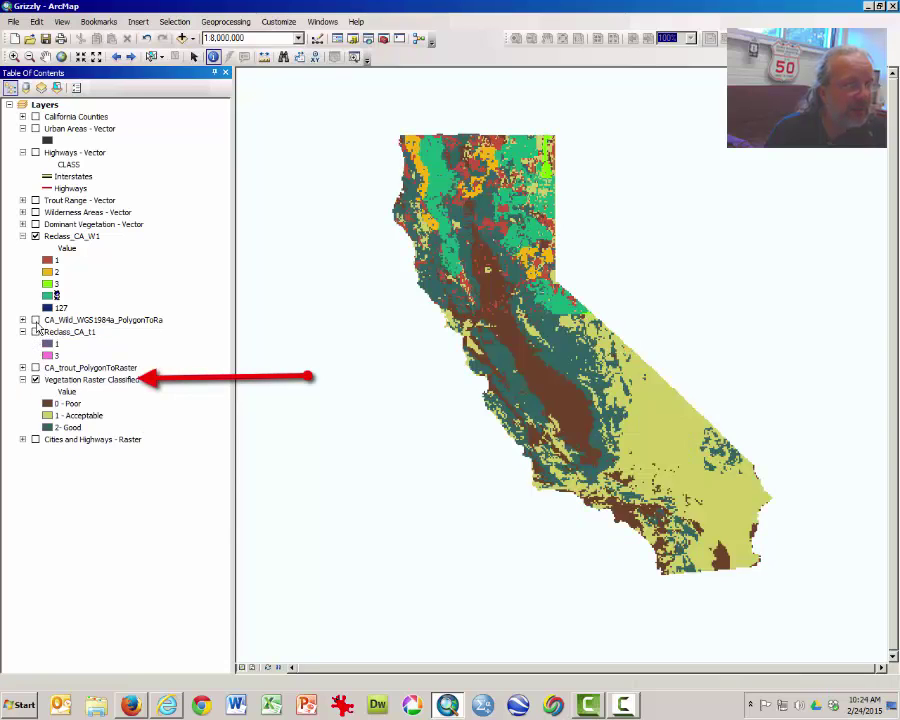
pyautogui.click(35, 236)
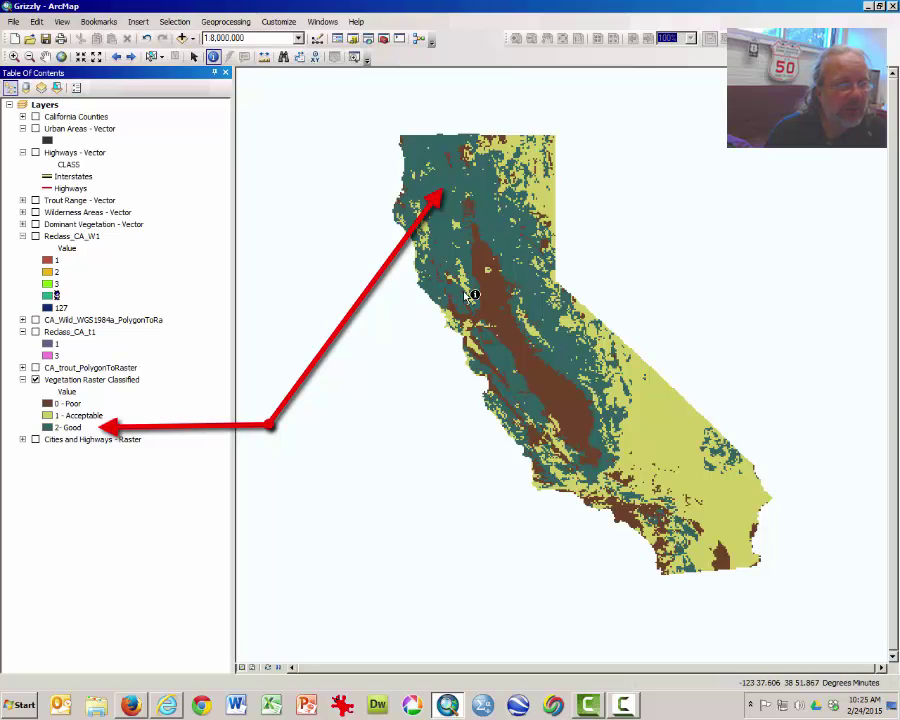
pyautogui.click(86, 429)
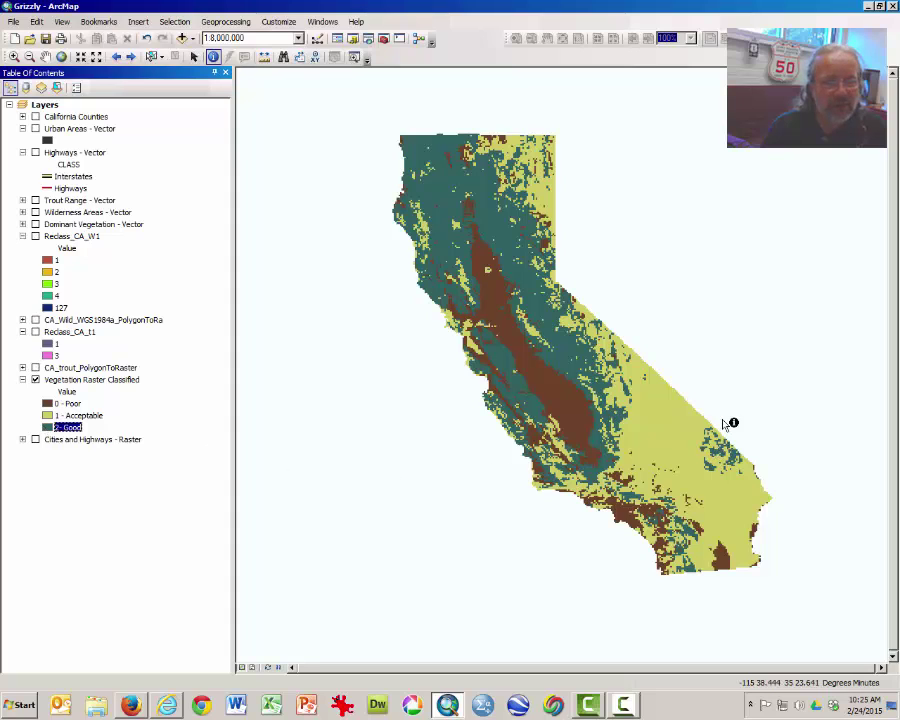
# Hide and collapse Vegetation Raster Classified; show and expand Cities and Highways - Raster (0 - Danger, 1 - Less Danger)
pyautogui.click(36, 380)
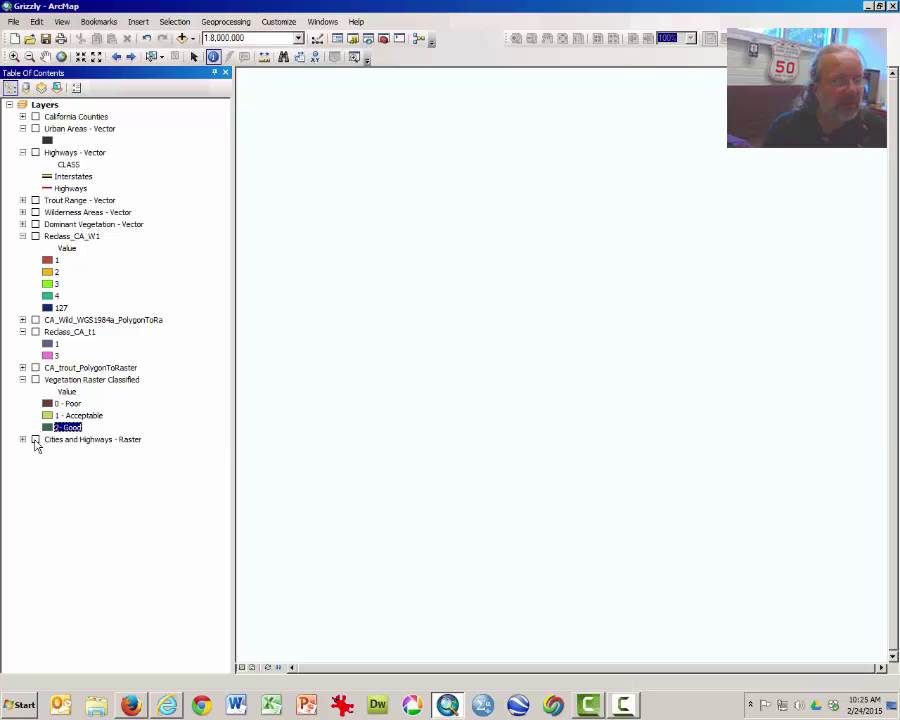
pyautogui.click(35, 440)
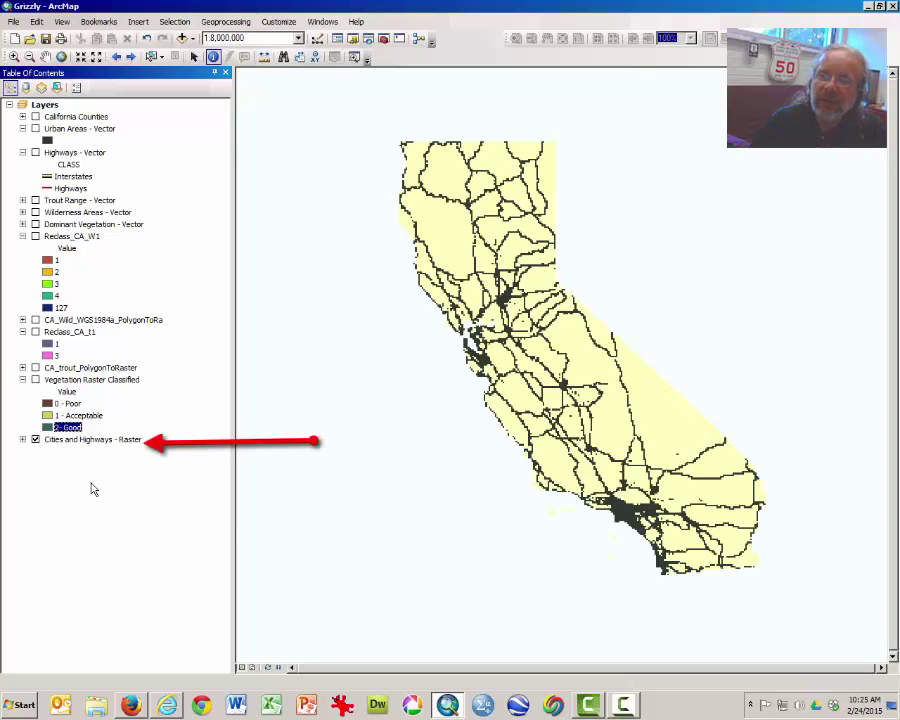
pyautogui.click(23, 440)
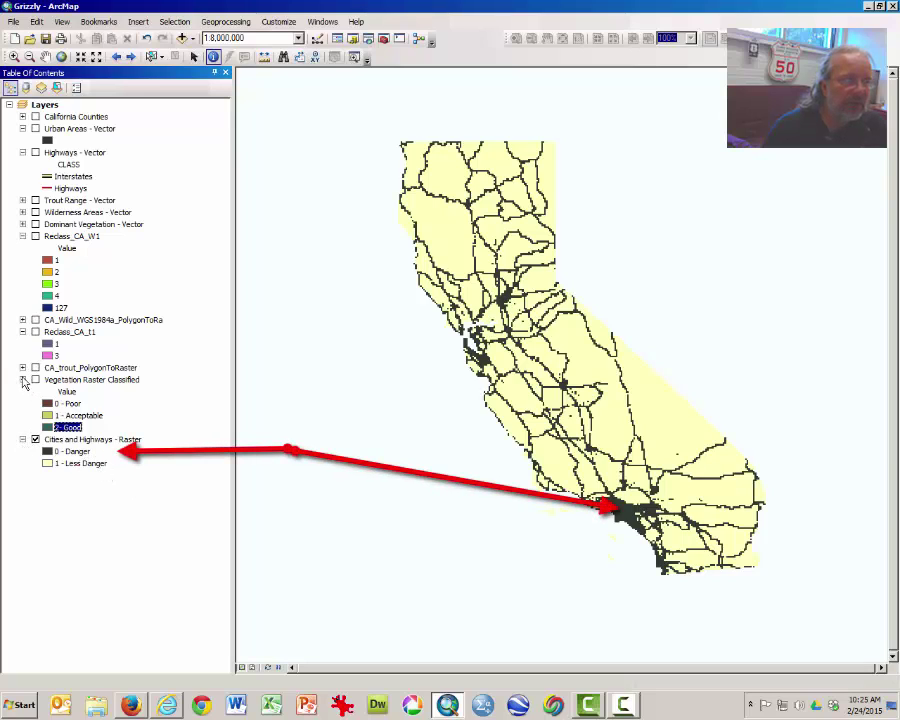
pyautogui.click(22, 380)
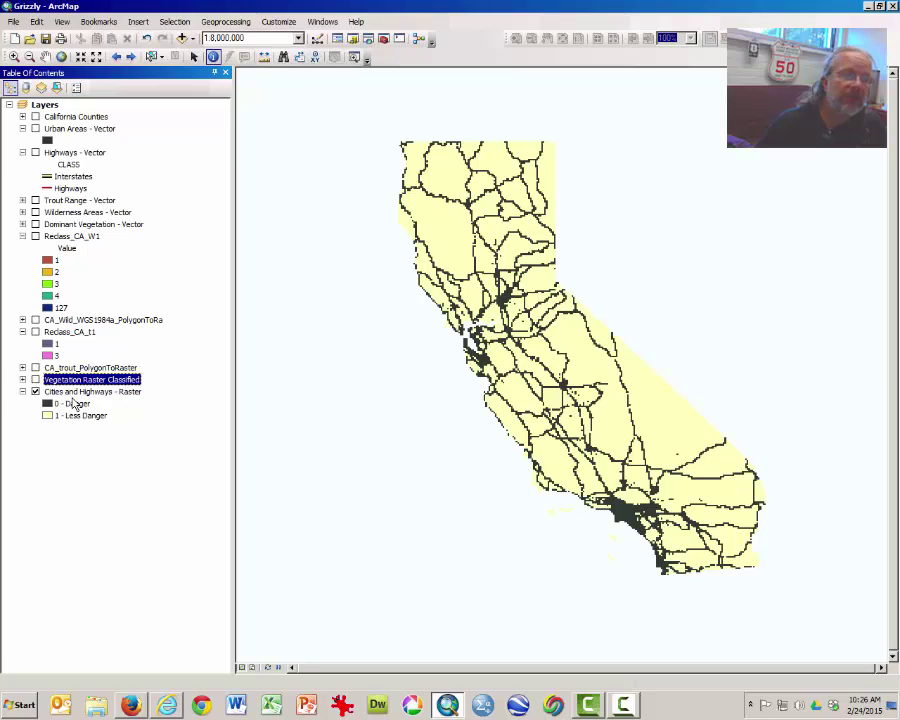
pyautogui.click(23, 392)
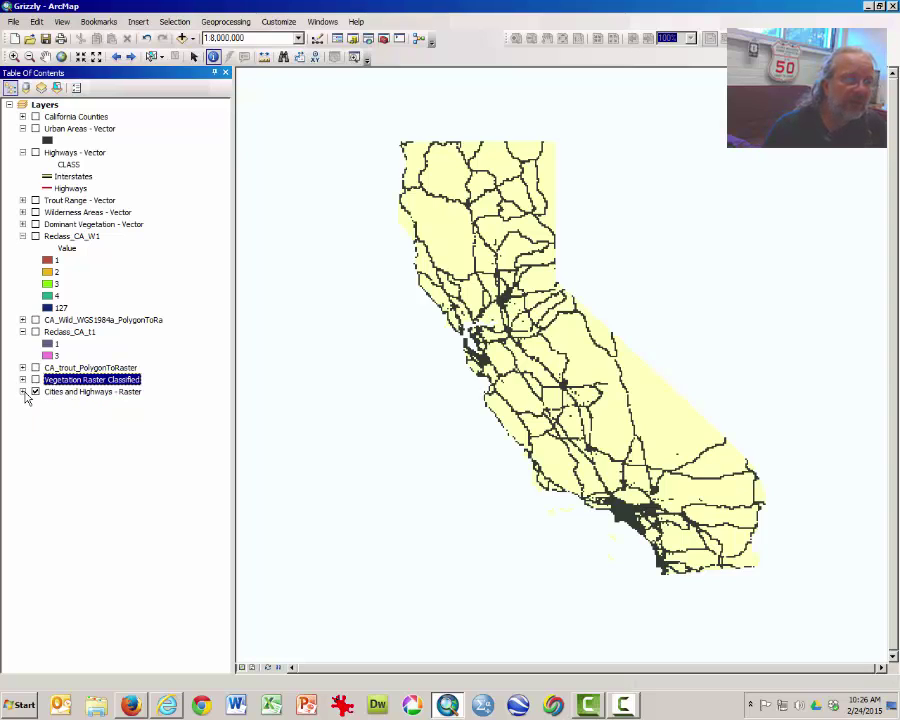
pyautogui.click(23, 392)
# Open ArcToolbox at the map's right, collapse Reclass, and expand Map Algebra to select Raster Calculator
pyautogui.click(131, 705)
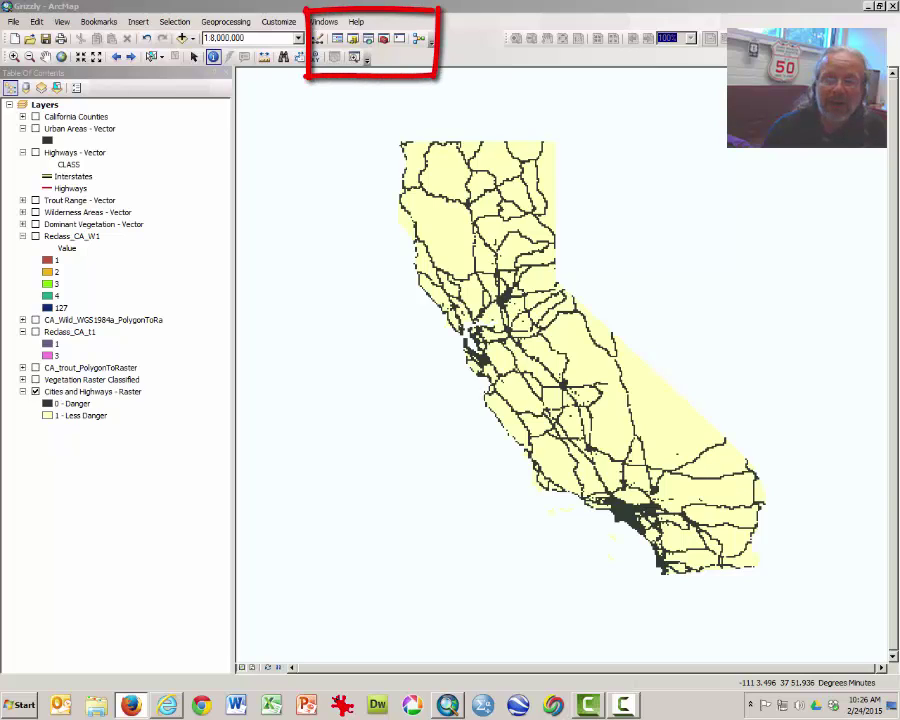
pyautogui.click(385, 39)
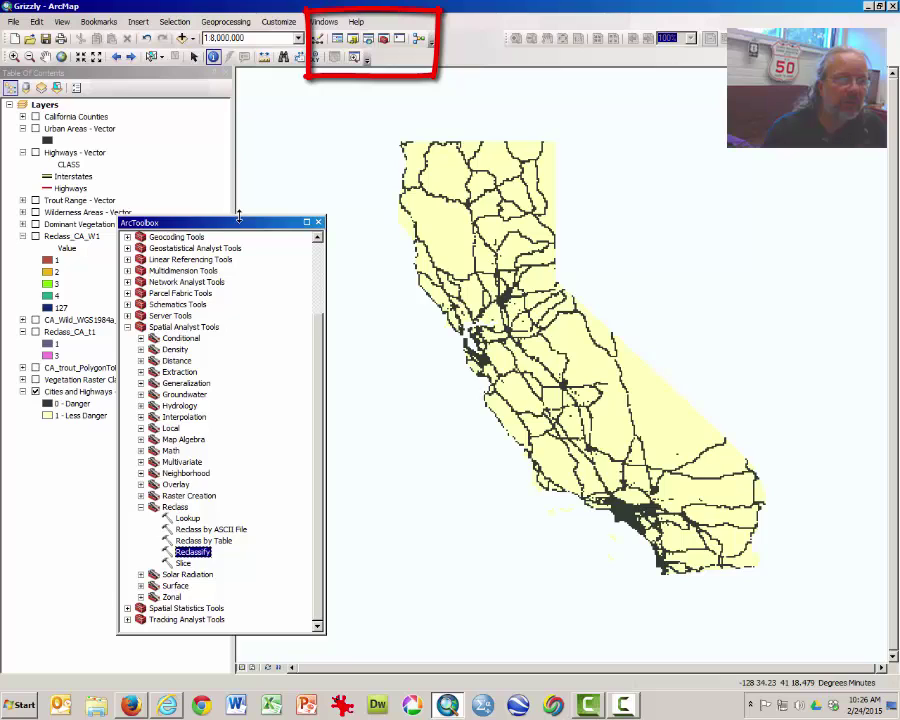
pyautogui.moveTo(239, 220); pyautogui.dragTo(751, 105)
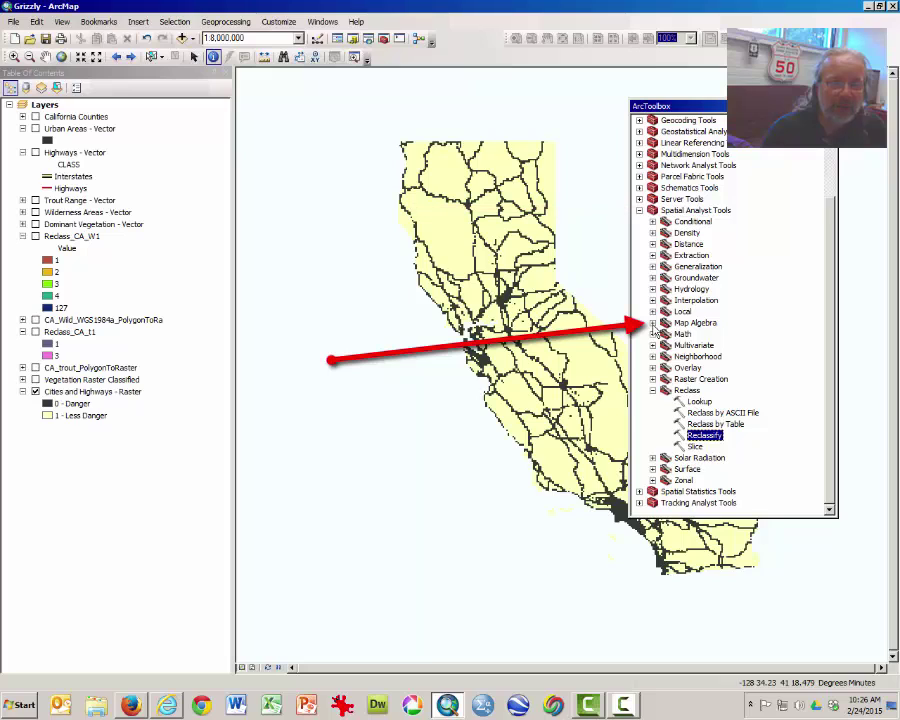
pyautogui.click(653, 390)
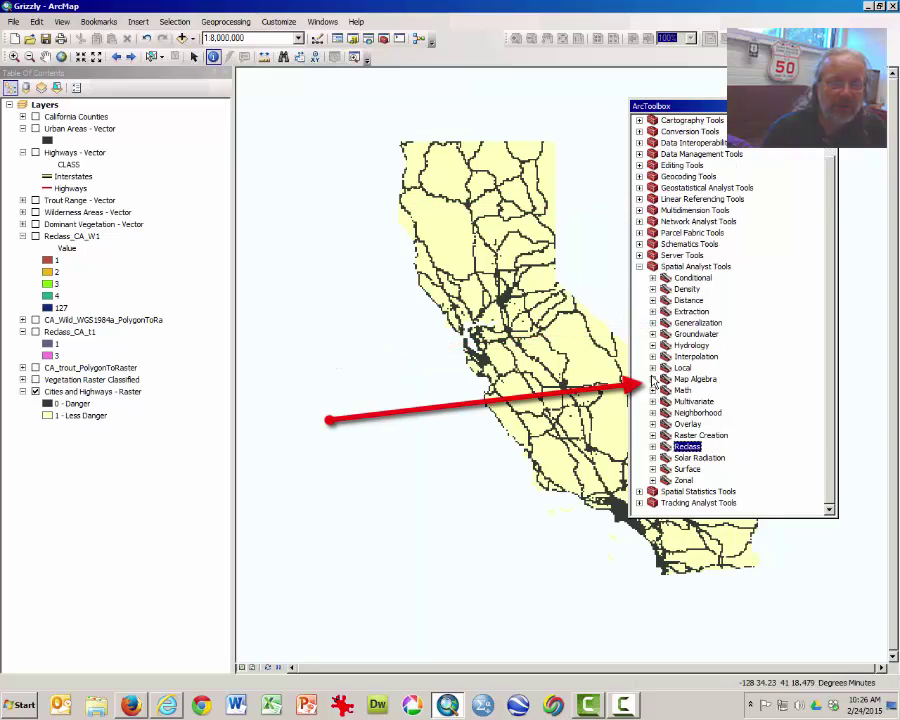
pyautogui.click(653, 379)
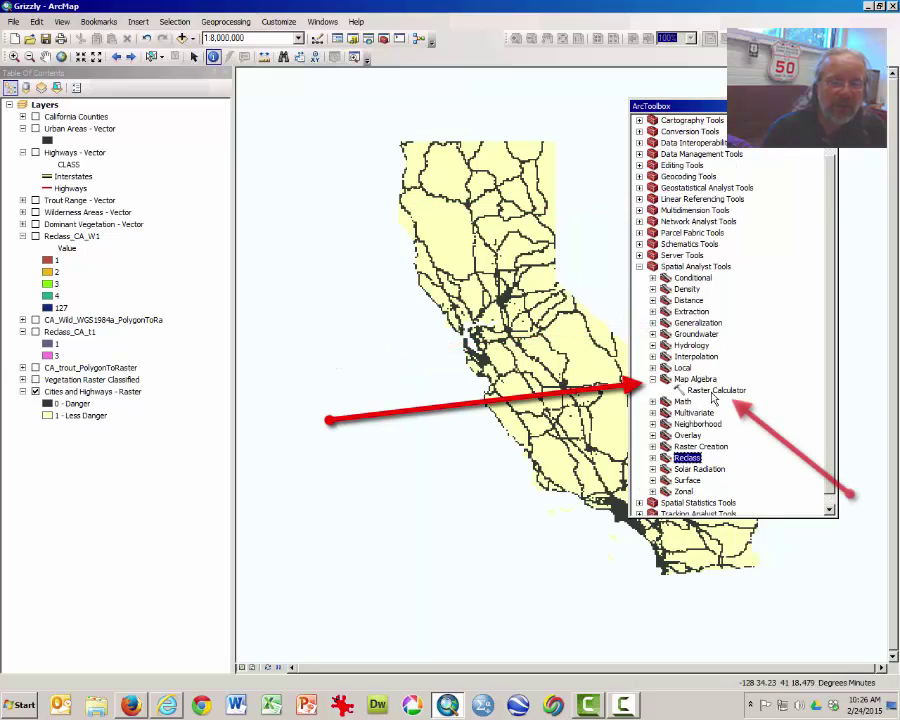
pyautogui.click(713, 398)
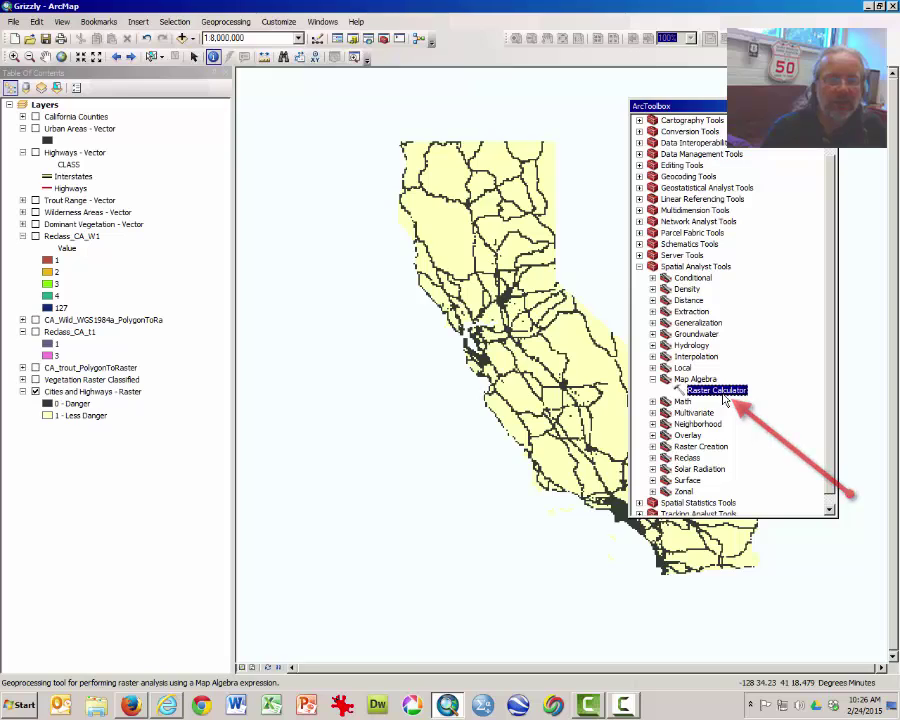
# Launch Raster Calculator and start the expression ( "Reclass_CA_W1" + "Reclass_CA_t1"
pyautogui.doubleClick(723, 396)
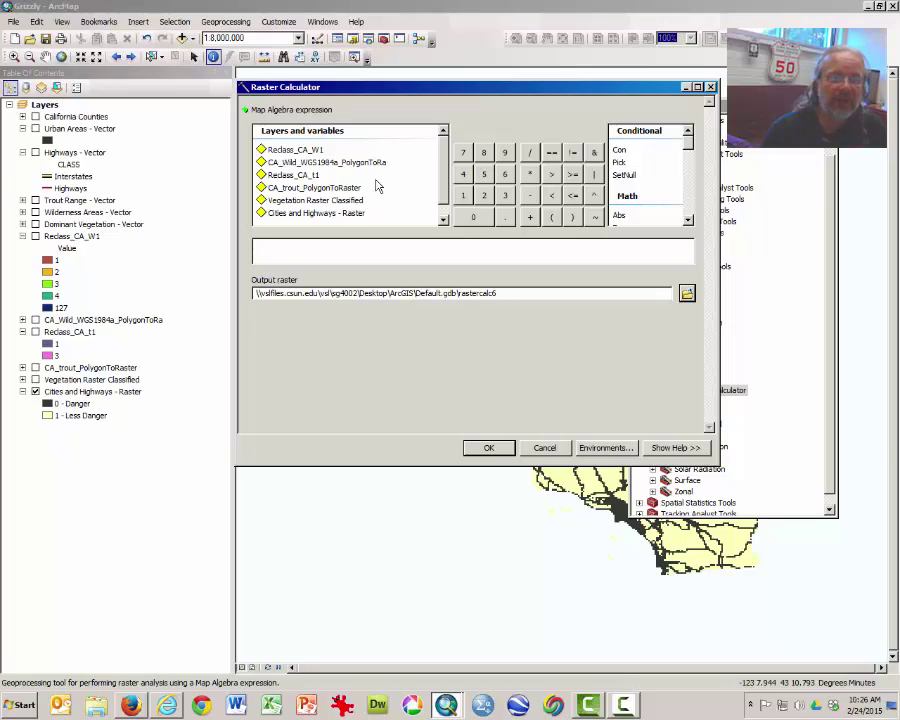
pyautogui.click(553, 222)
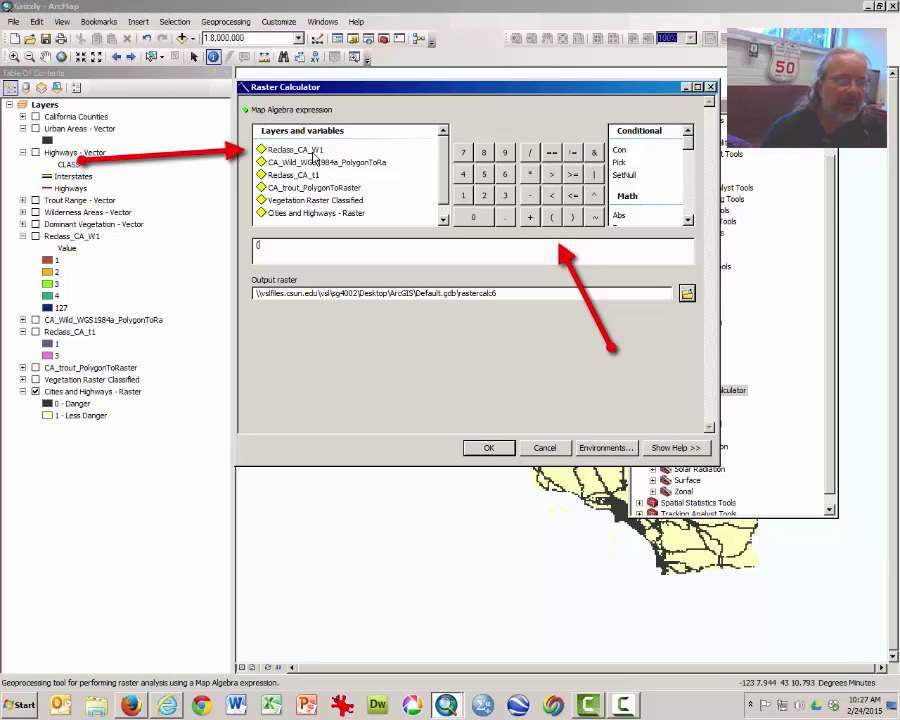
pyautogui.click(313, 150)
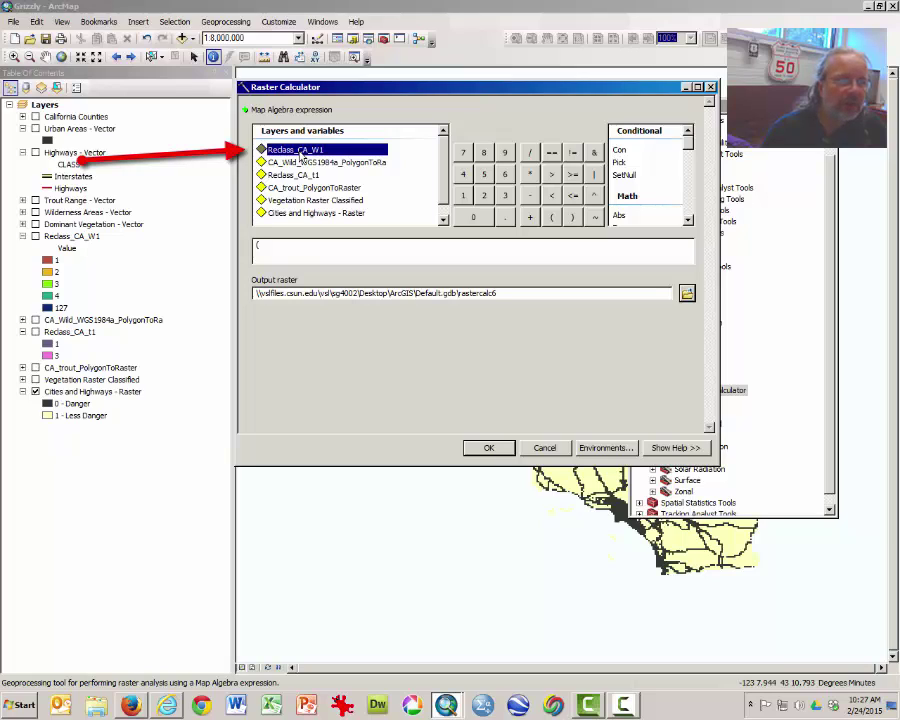
pyautogui.doubleClick(300, 152)
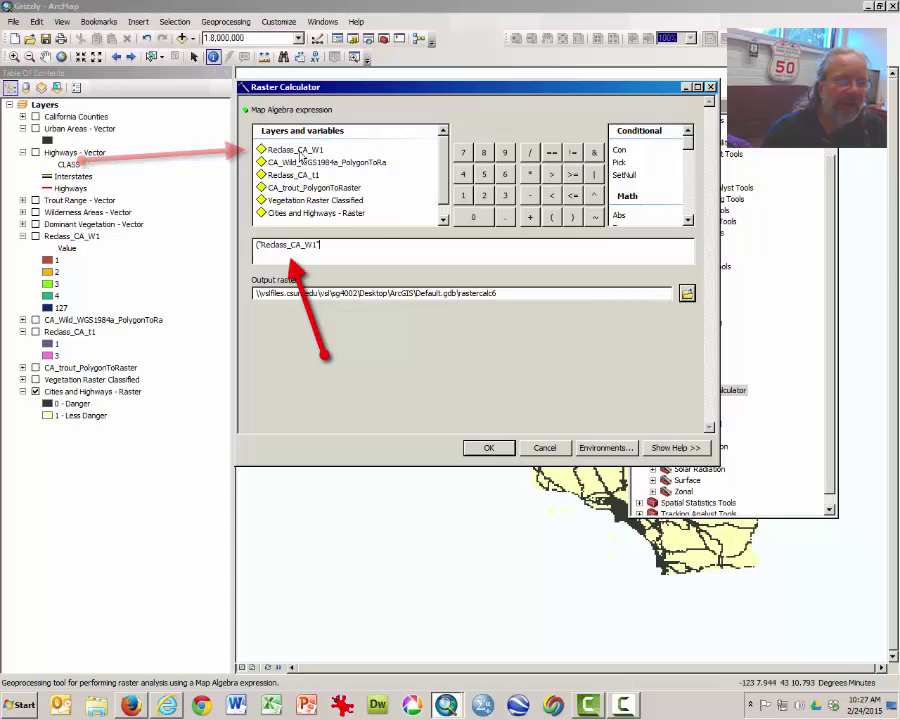
pyautogui.click(531, 219)
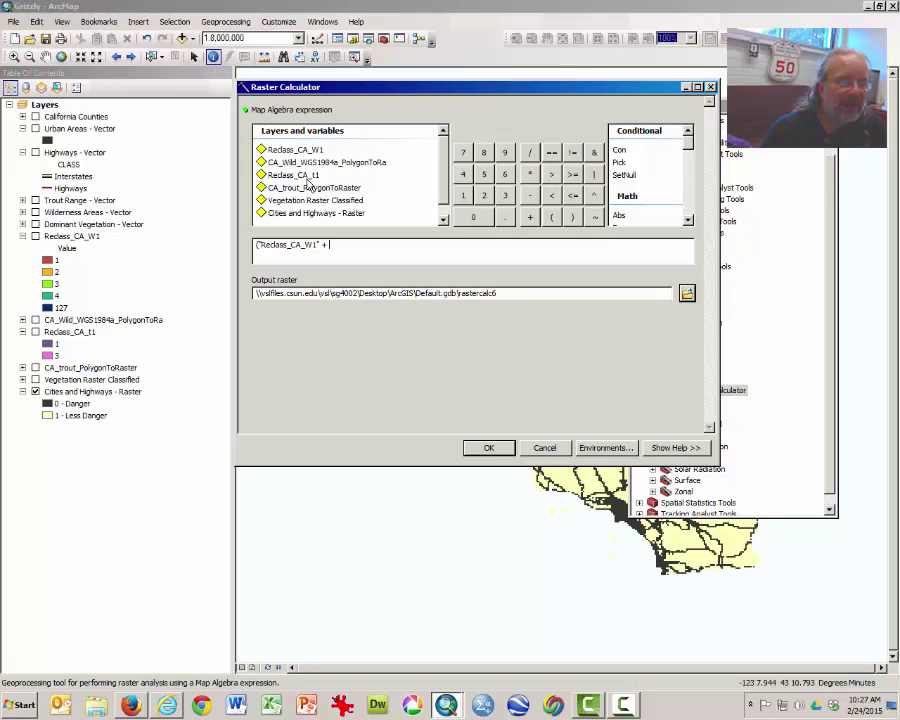
pyautogui.click(309, 178)
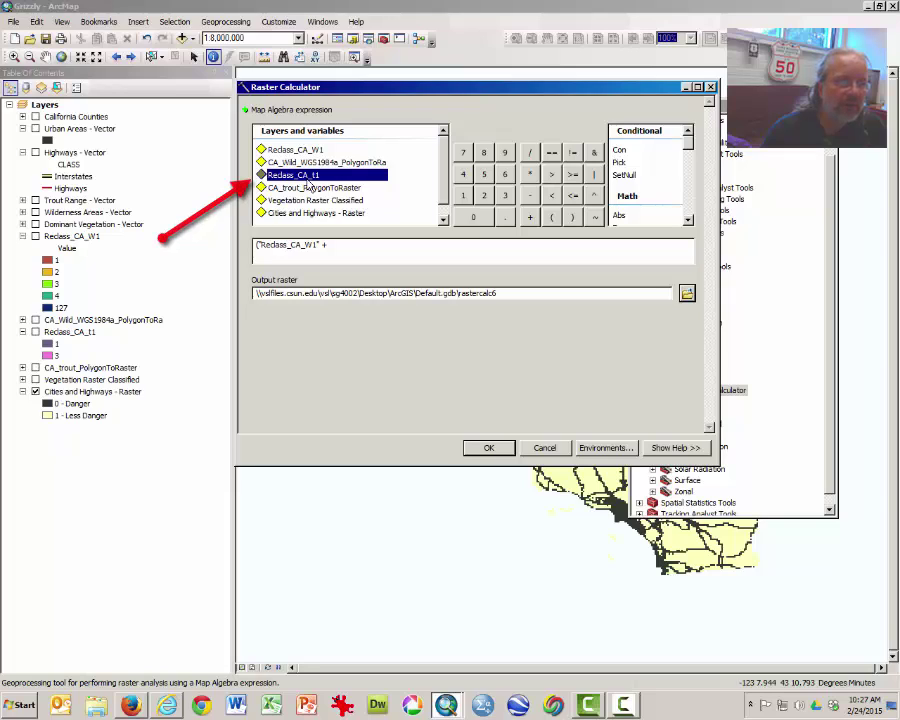
pyautogui.doubleClick(309, 180)
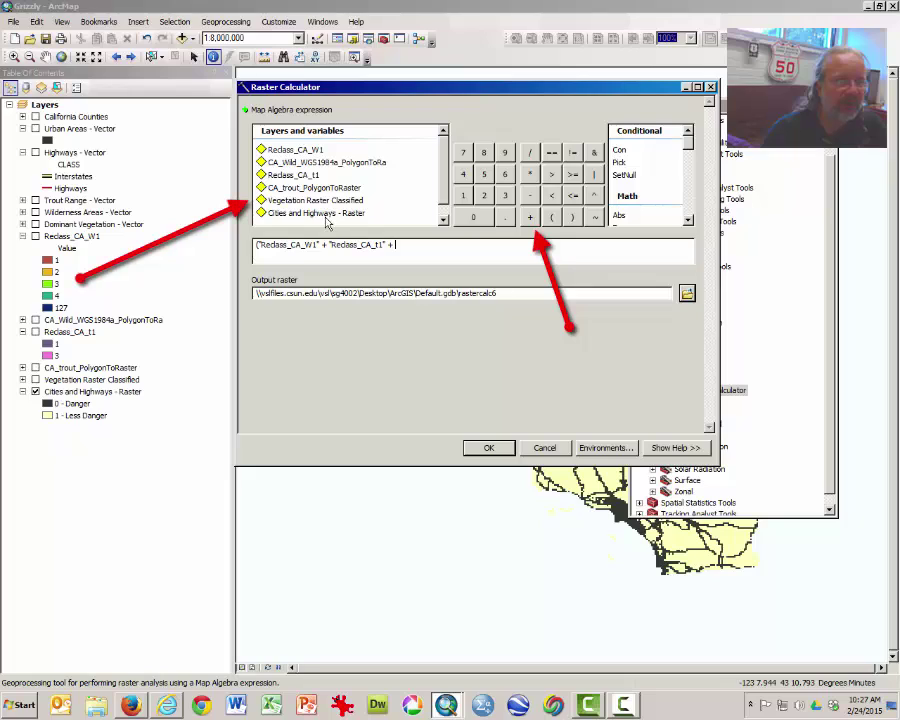
# Add "Vegetation Raster Classified" to the sum and multiply it by "Cities and Highways - Raster"
pyautogui.click(322, 201)
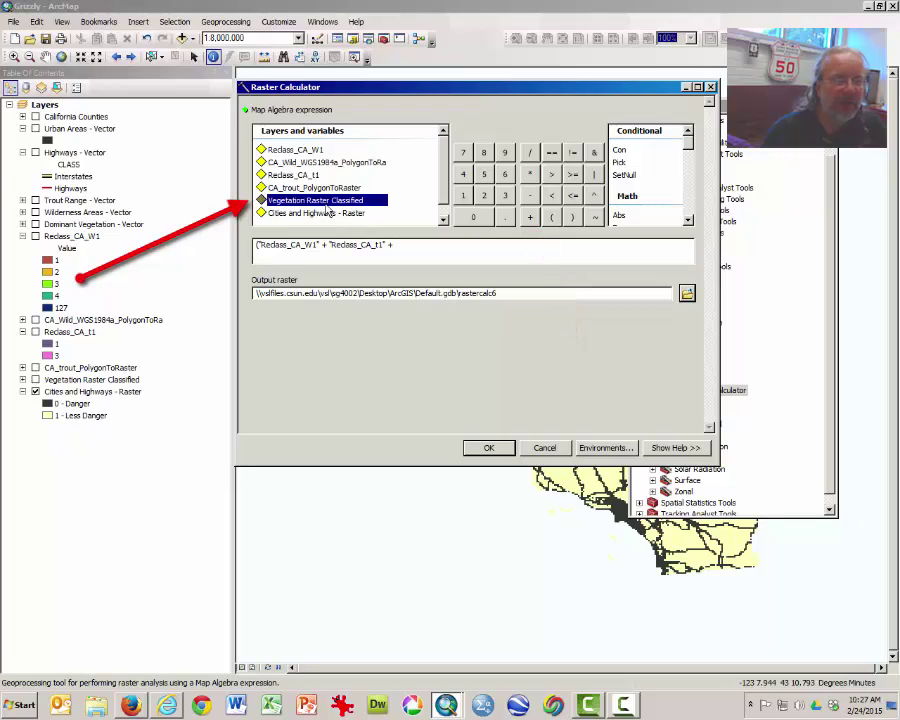
pyautogui.doubleClick(326, 202)
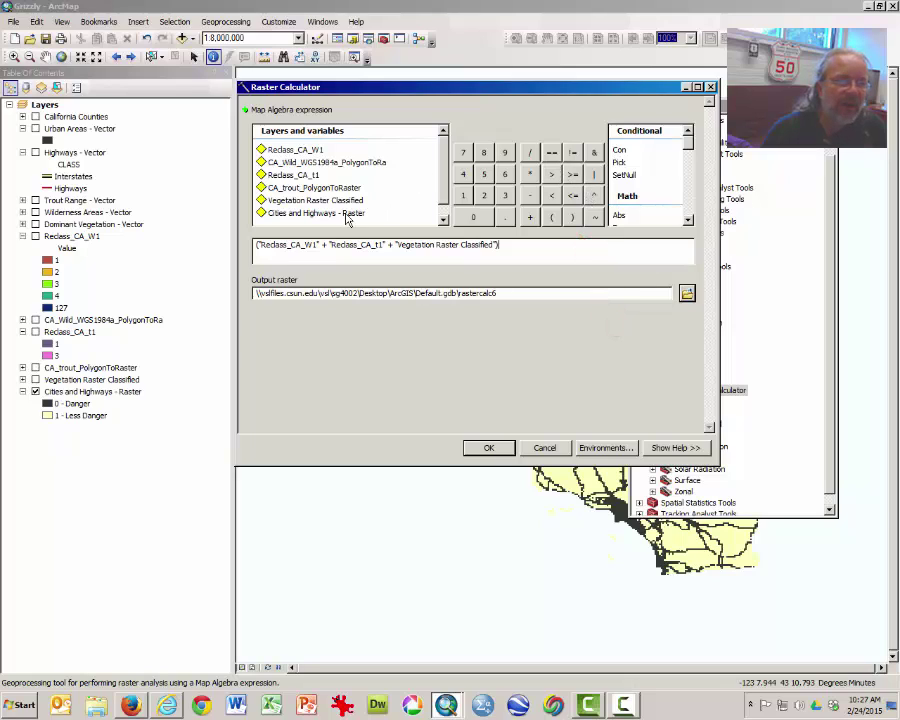
pyautogui.click(531, 177)
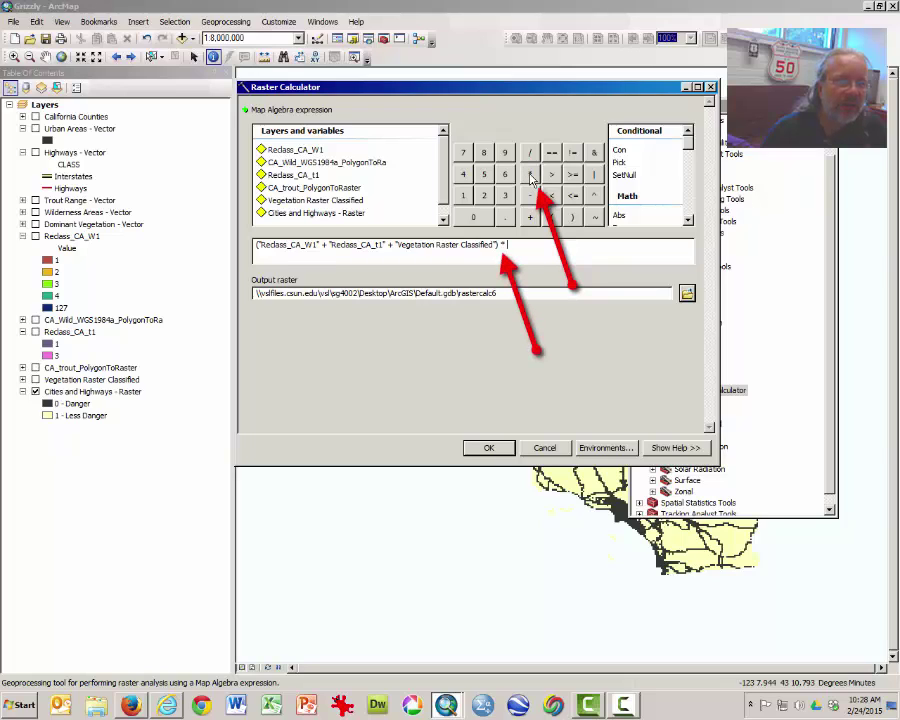
pyautogui.click(326, 214)
pyautogui.doubleClick(327, 219)
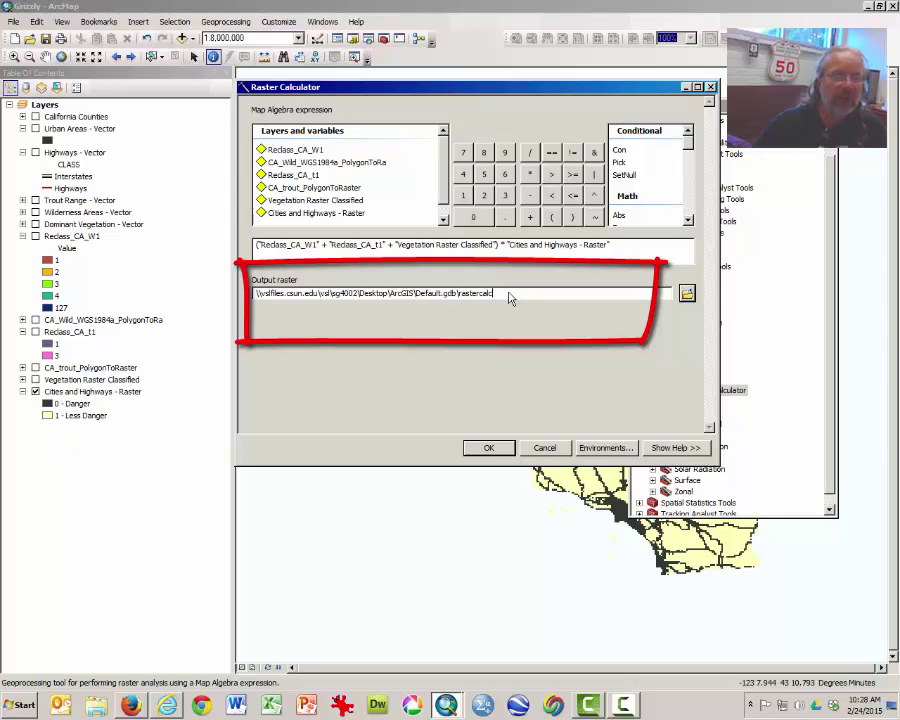
# Rename the output raster from rastercalc to rastercalc_final and run the calculation
pyautogui.write('_final')
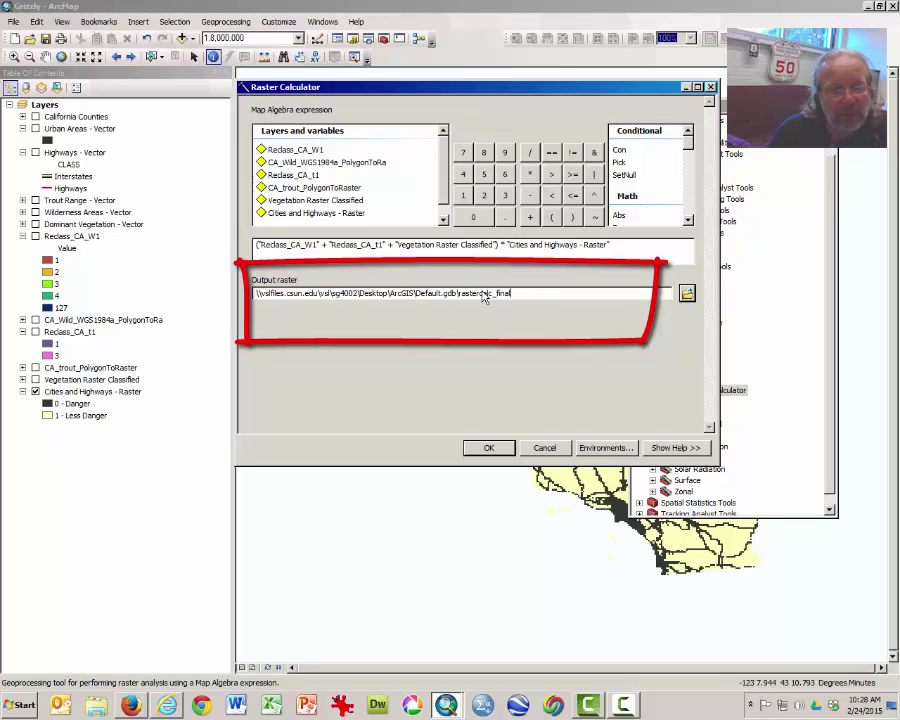
pyautogui.click(500, 453)
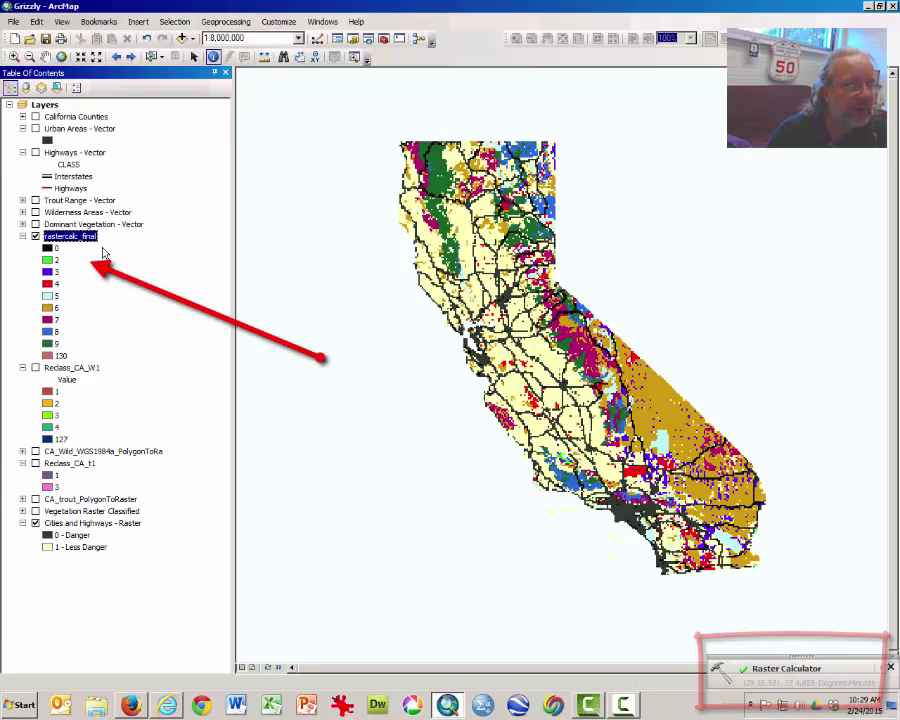
# Hide Cities and Highways - Raster and open rastercalc_final's Layer Properties on the Symbology settings
pyautogui.click(36, 524)
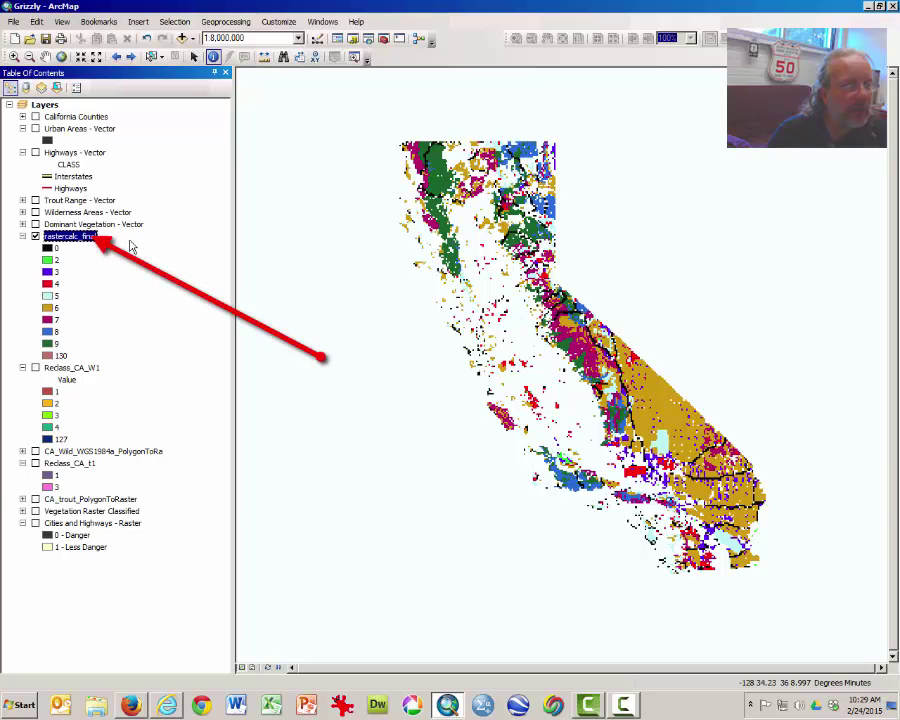
pyautogui.doubleClick(93, 239)
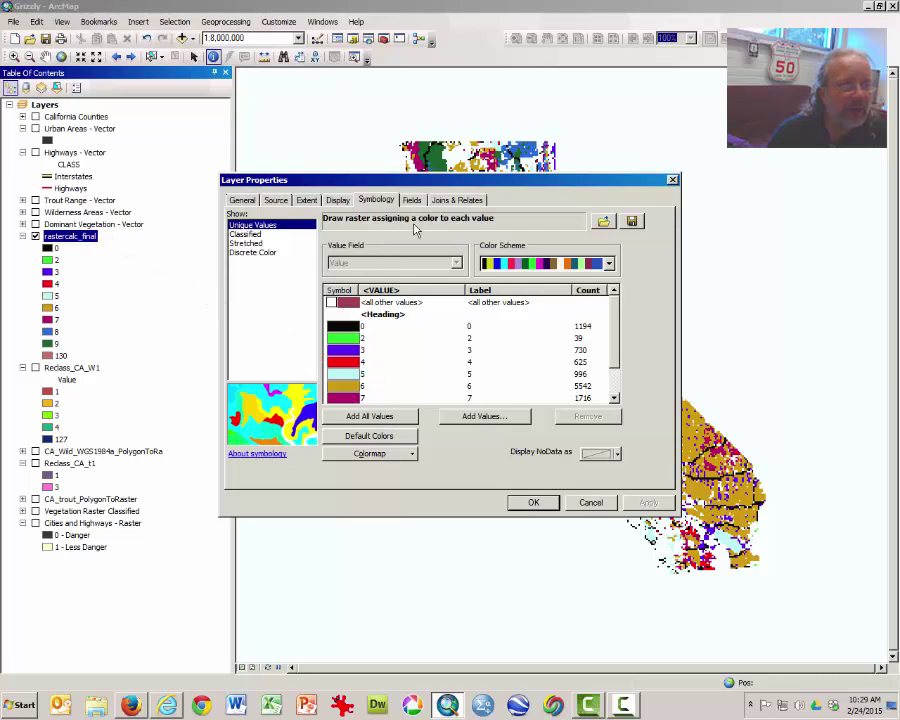
# Apply the purple-to-green colour scheme to rastercalc_final's unique values and remove the value 130 class
pyautogui.click(609, 264)
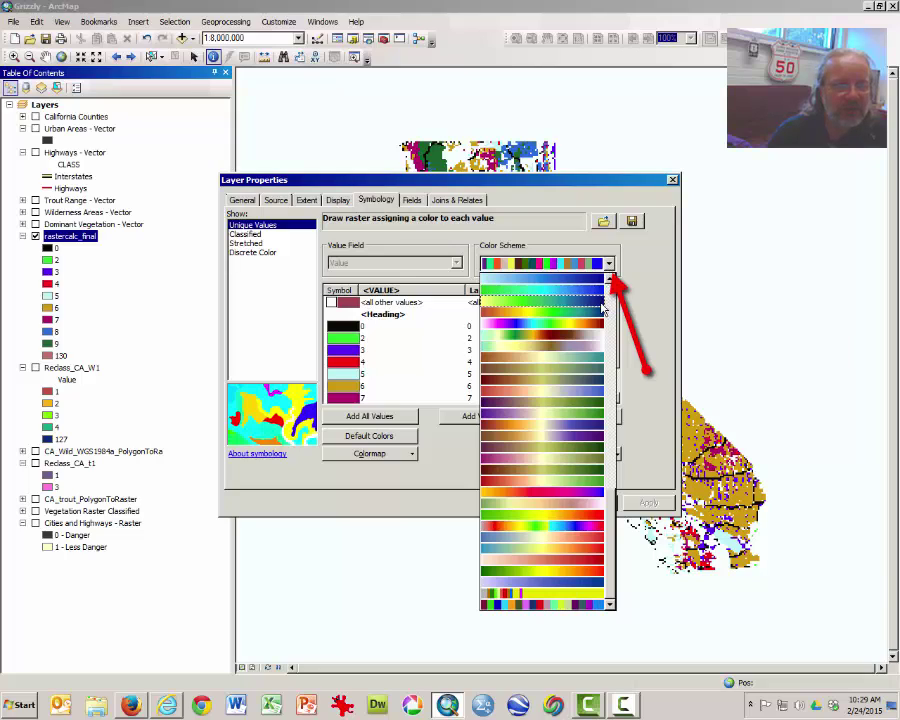
pyautogui.click(587, 414)
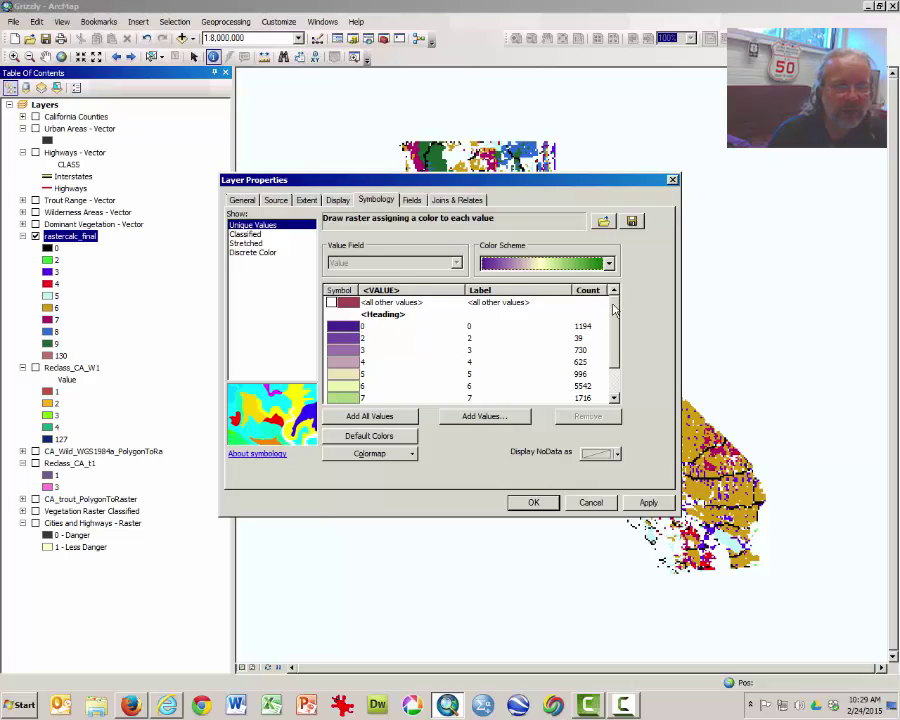
pyautogui.scroll(-1, 615, 311)
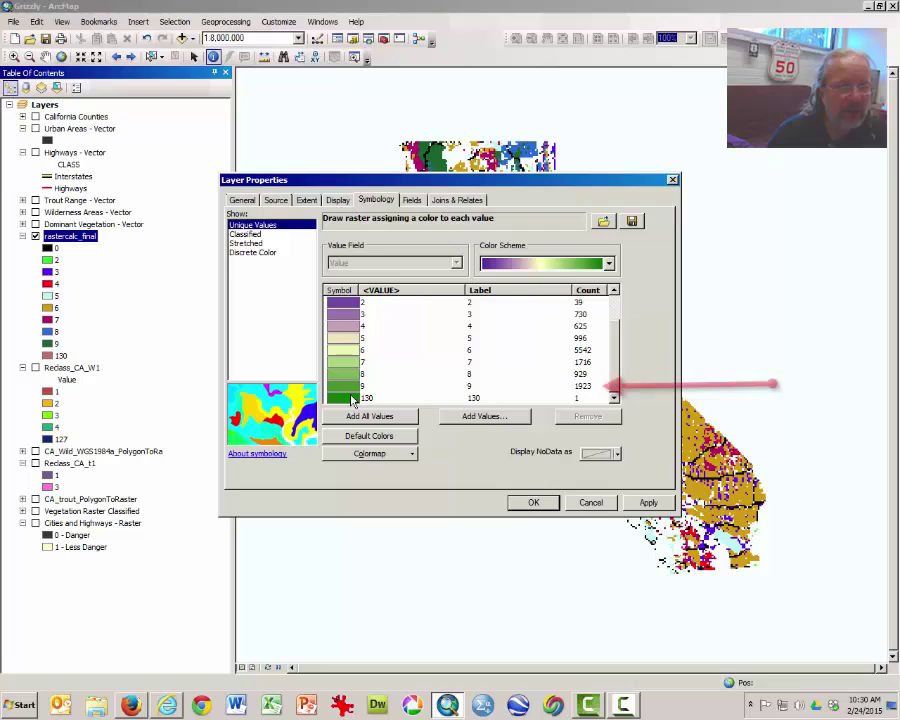
pyautogui.click(350, 399)
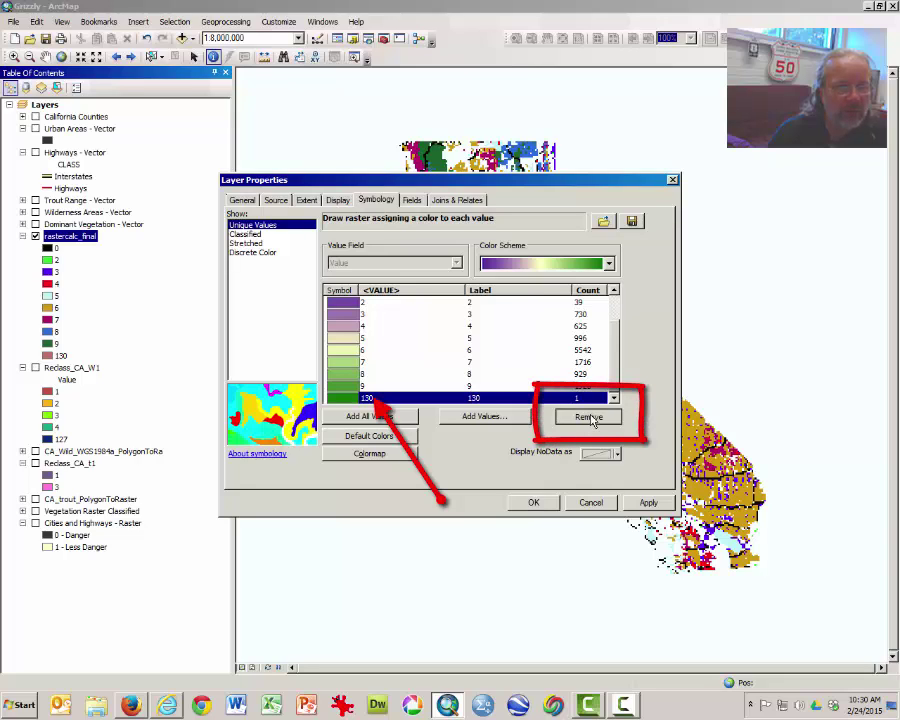
pyautogui.click(590, 418)
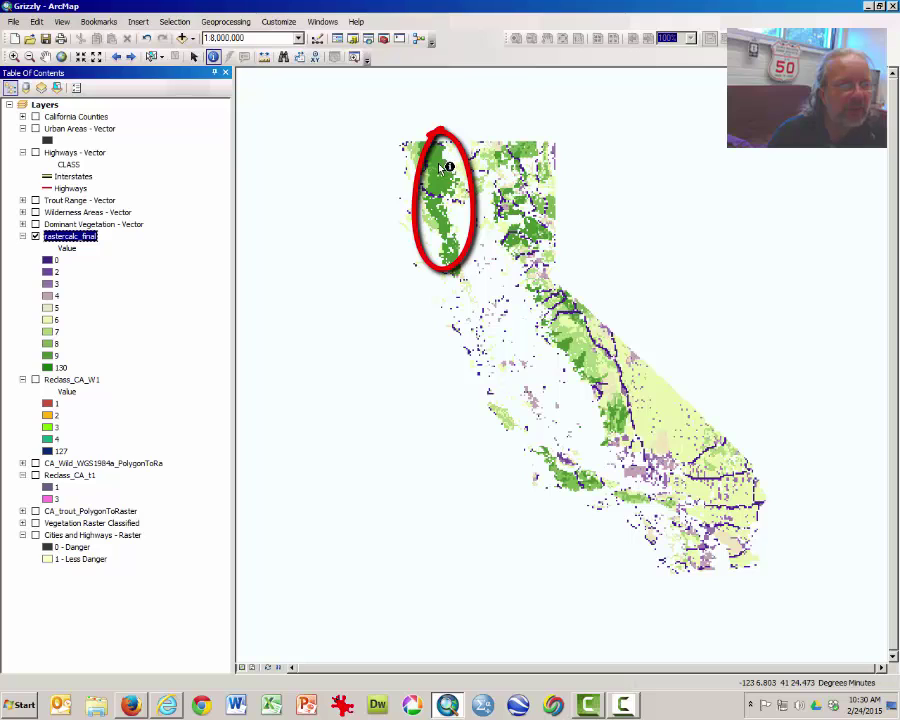
# Identify rastercalc_final pixel values in northern California and at a dark purple cell, then show California Counties
pyautogui.click(467, 209)
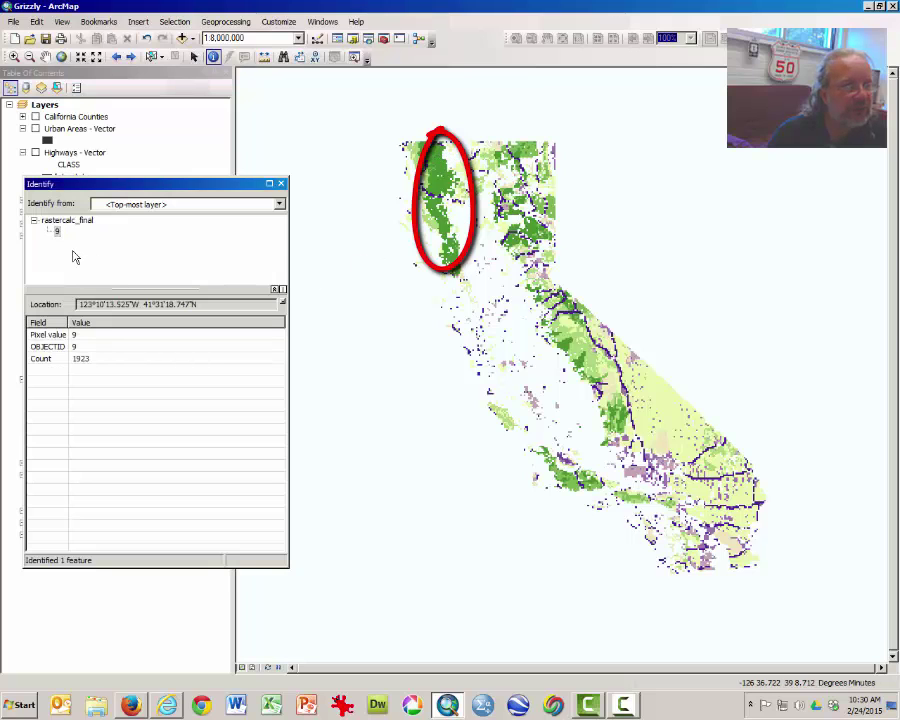
pyautogui.click(88, 338)
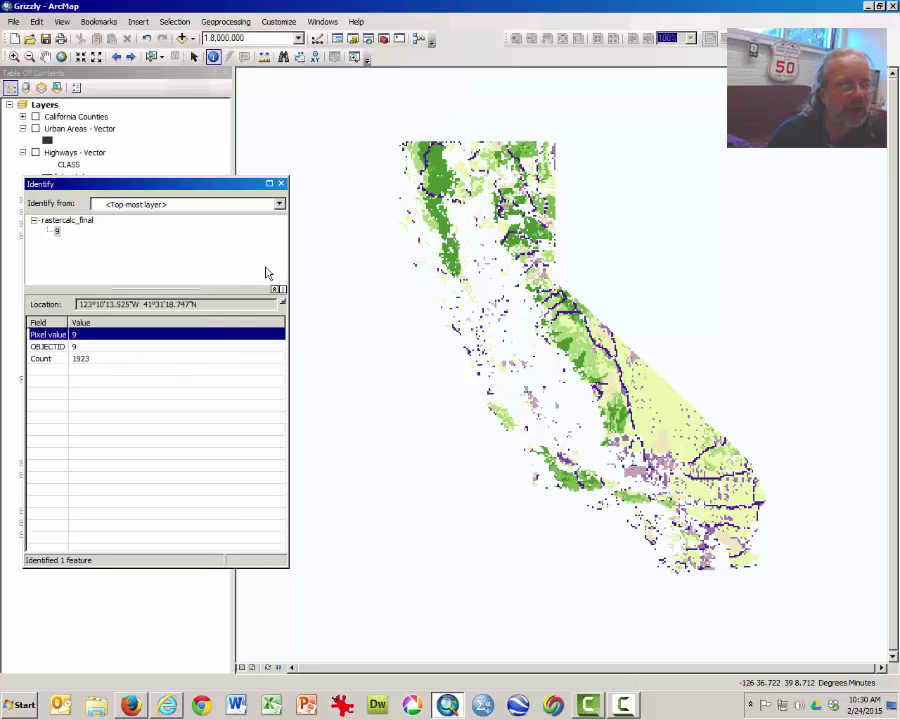
pyautogui.click(282, 184)
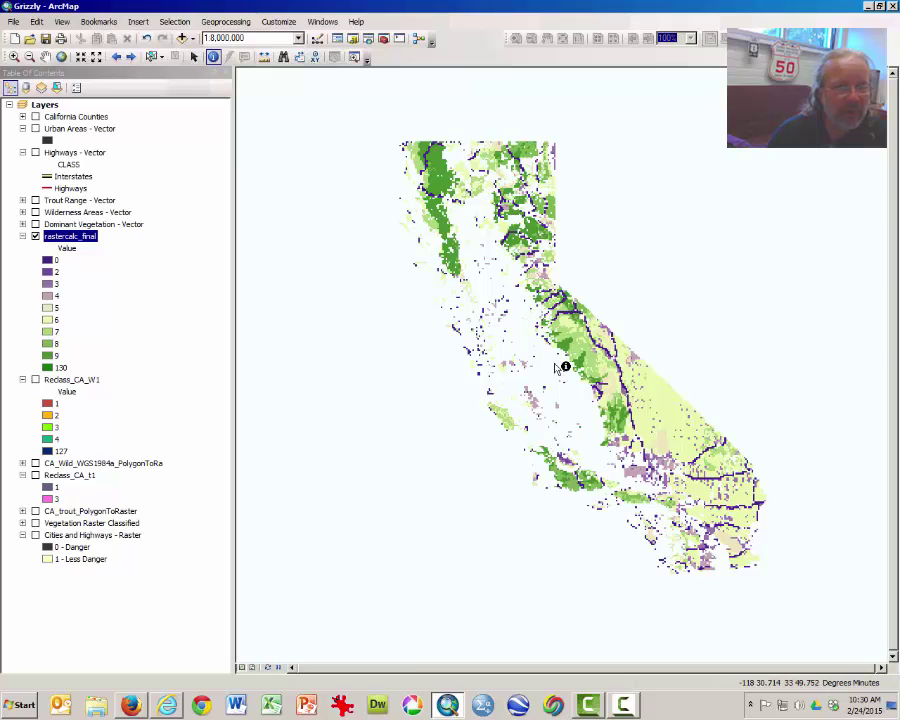
pyautogui.click(576, 313)
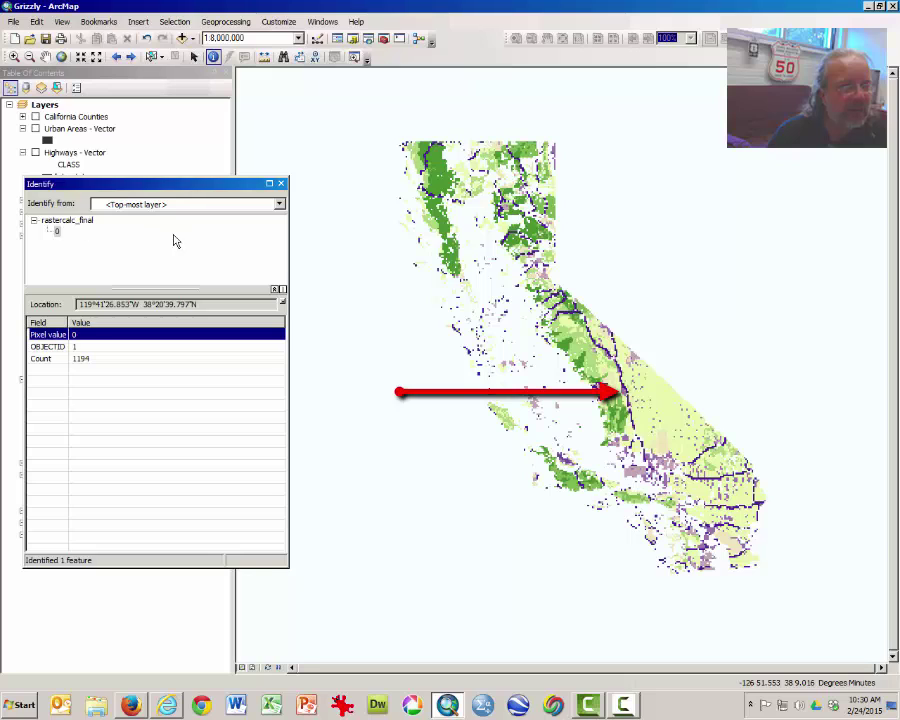
pyautogui.click(280, 185)
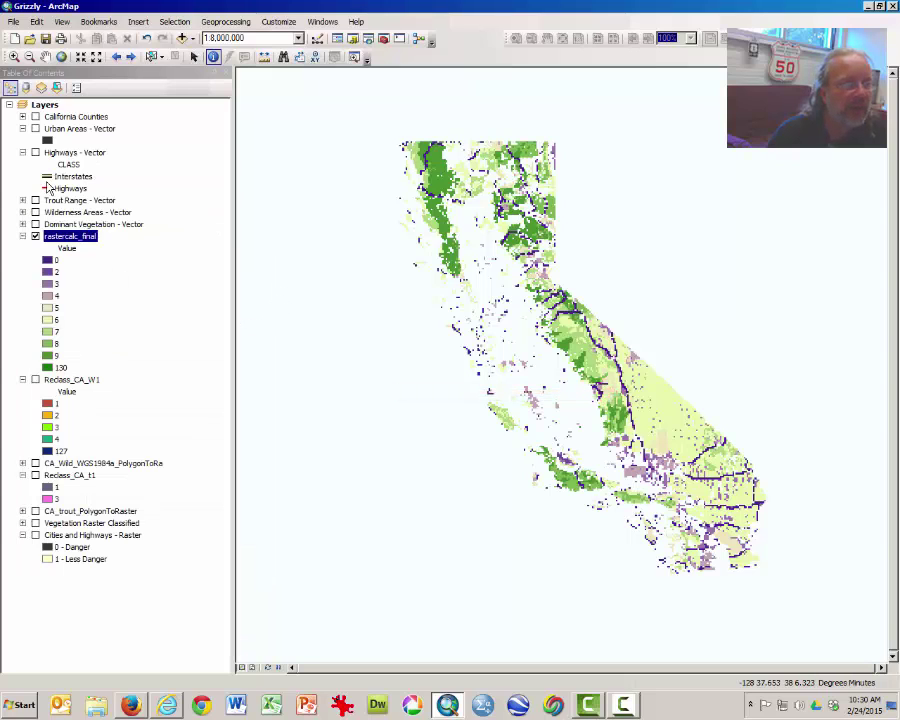
pyautogui.click(35, 117)
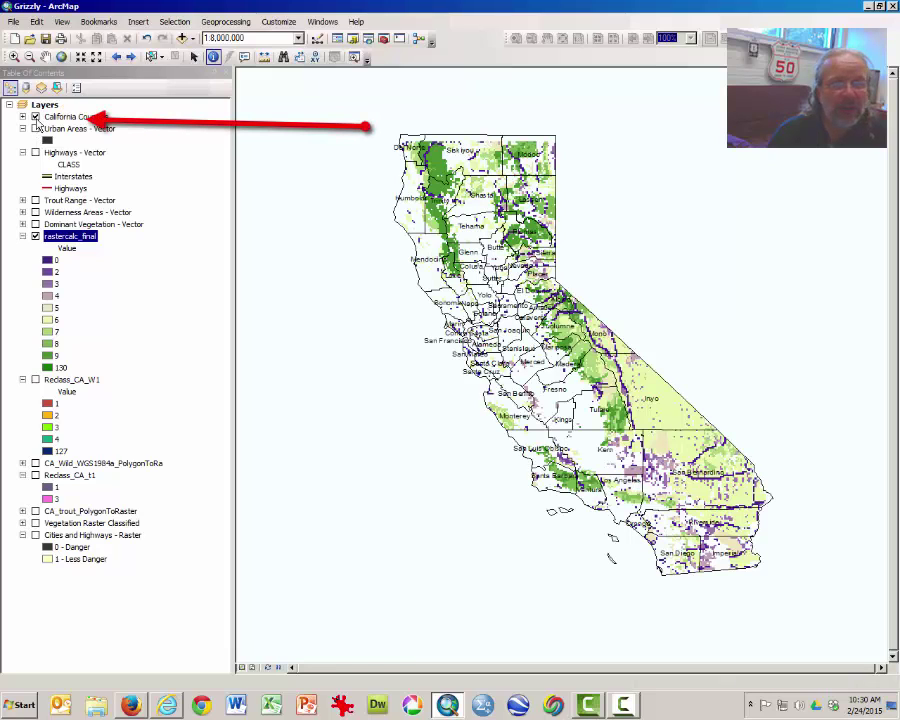
# Hide California Counties, briefly show Urban Areas and Highways, and leave rastercalc_final displayed alone
pyautogui.click(35, 117)
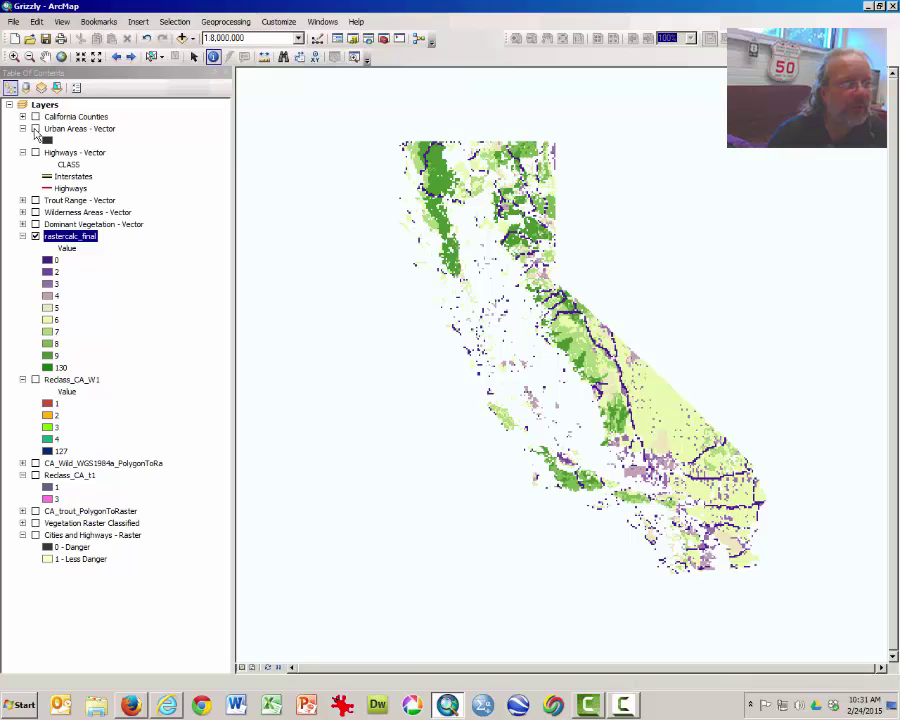
pyautogui.click(35, 129)
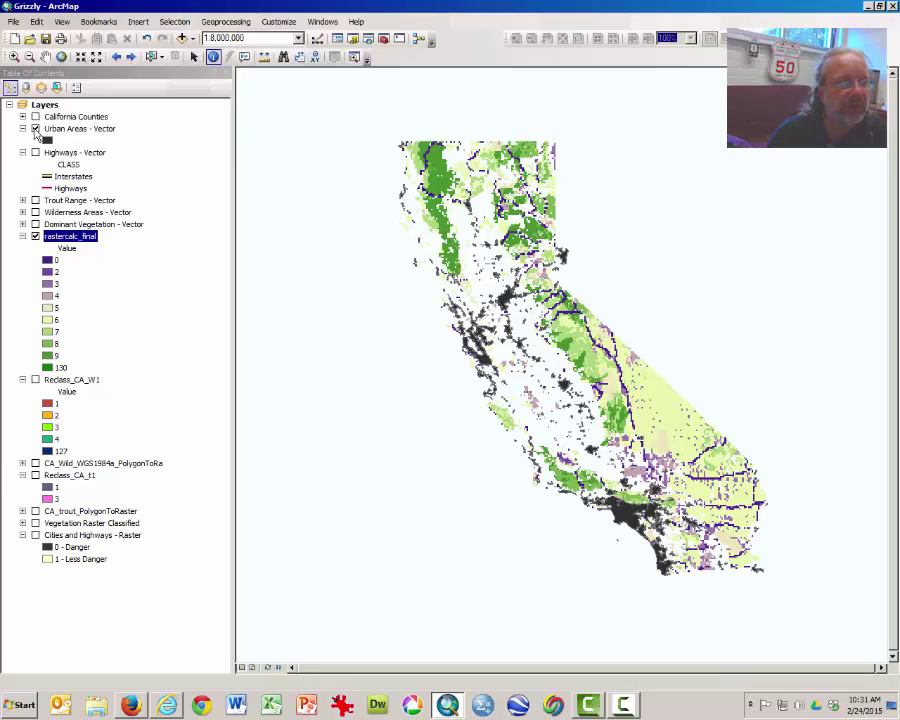
pyautogui.click(35, 129)
pyautogui.click(35, 152)
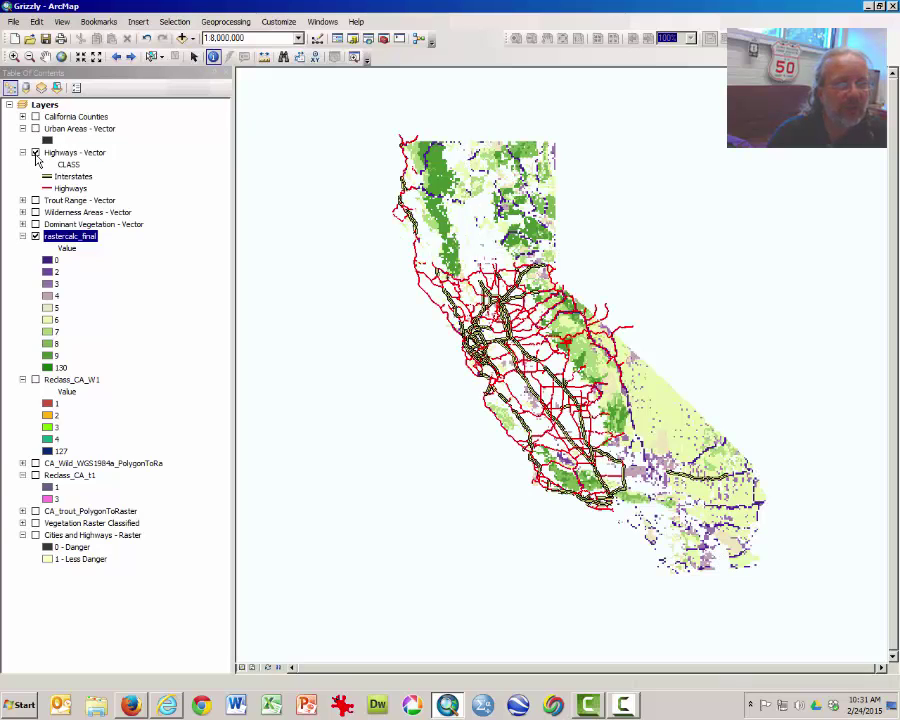
pyautogui.click(35, 153)
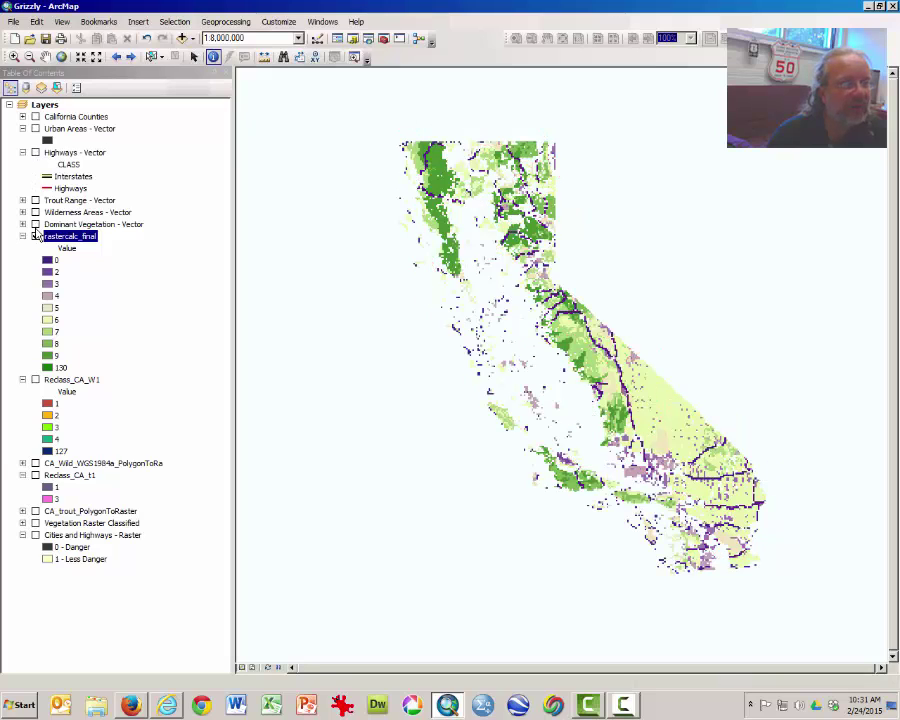
pyautogui.click(35, 236)
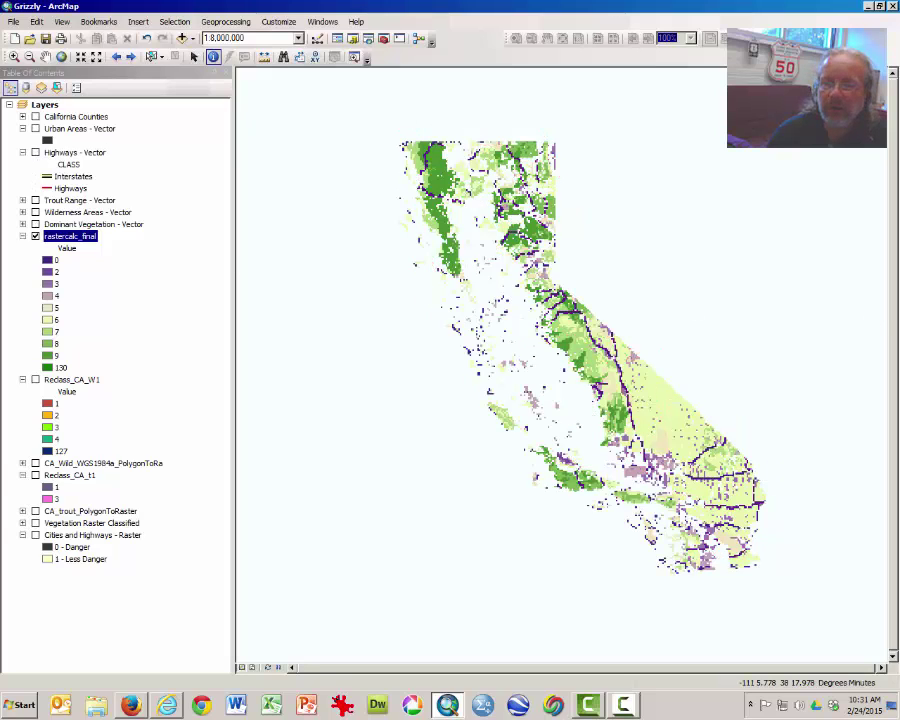